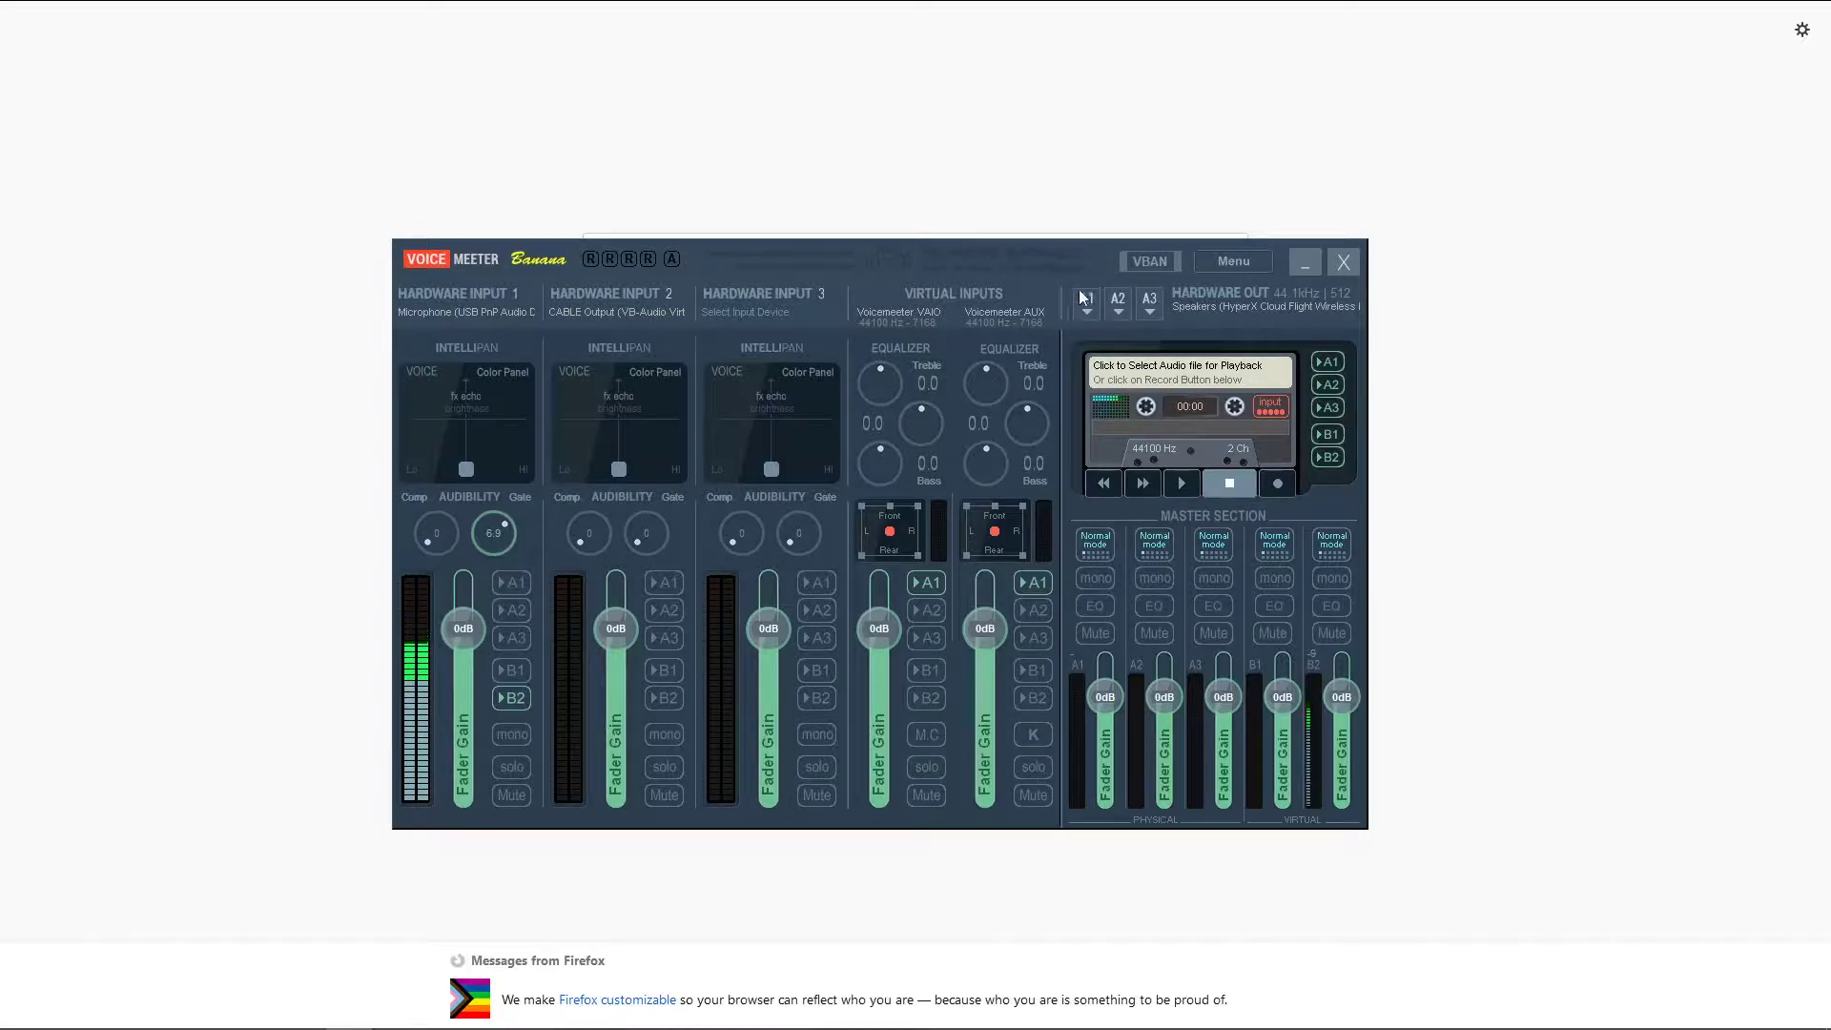
Review the A1 hardware output device list and leave it on the HyperX Cloud Flight headset
click(1091, 308)
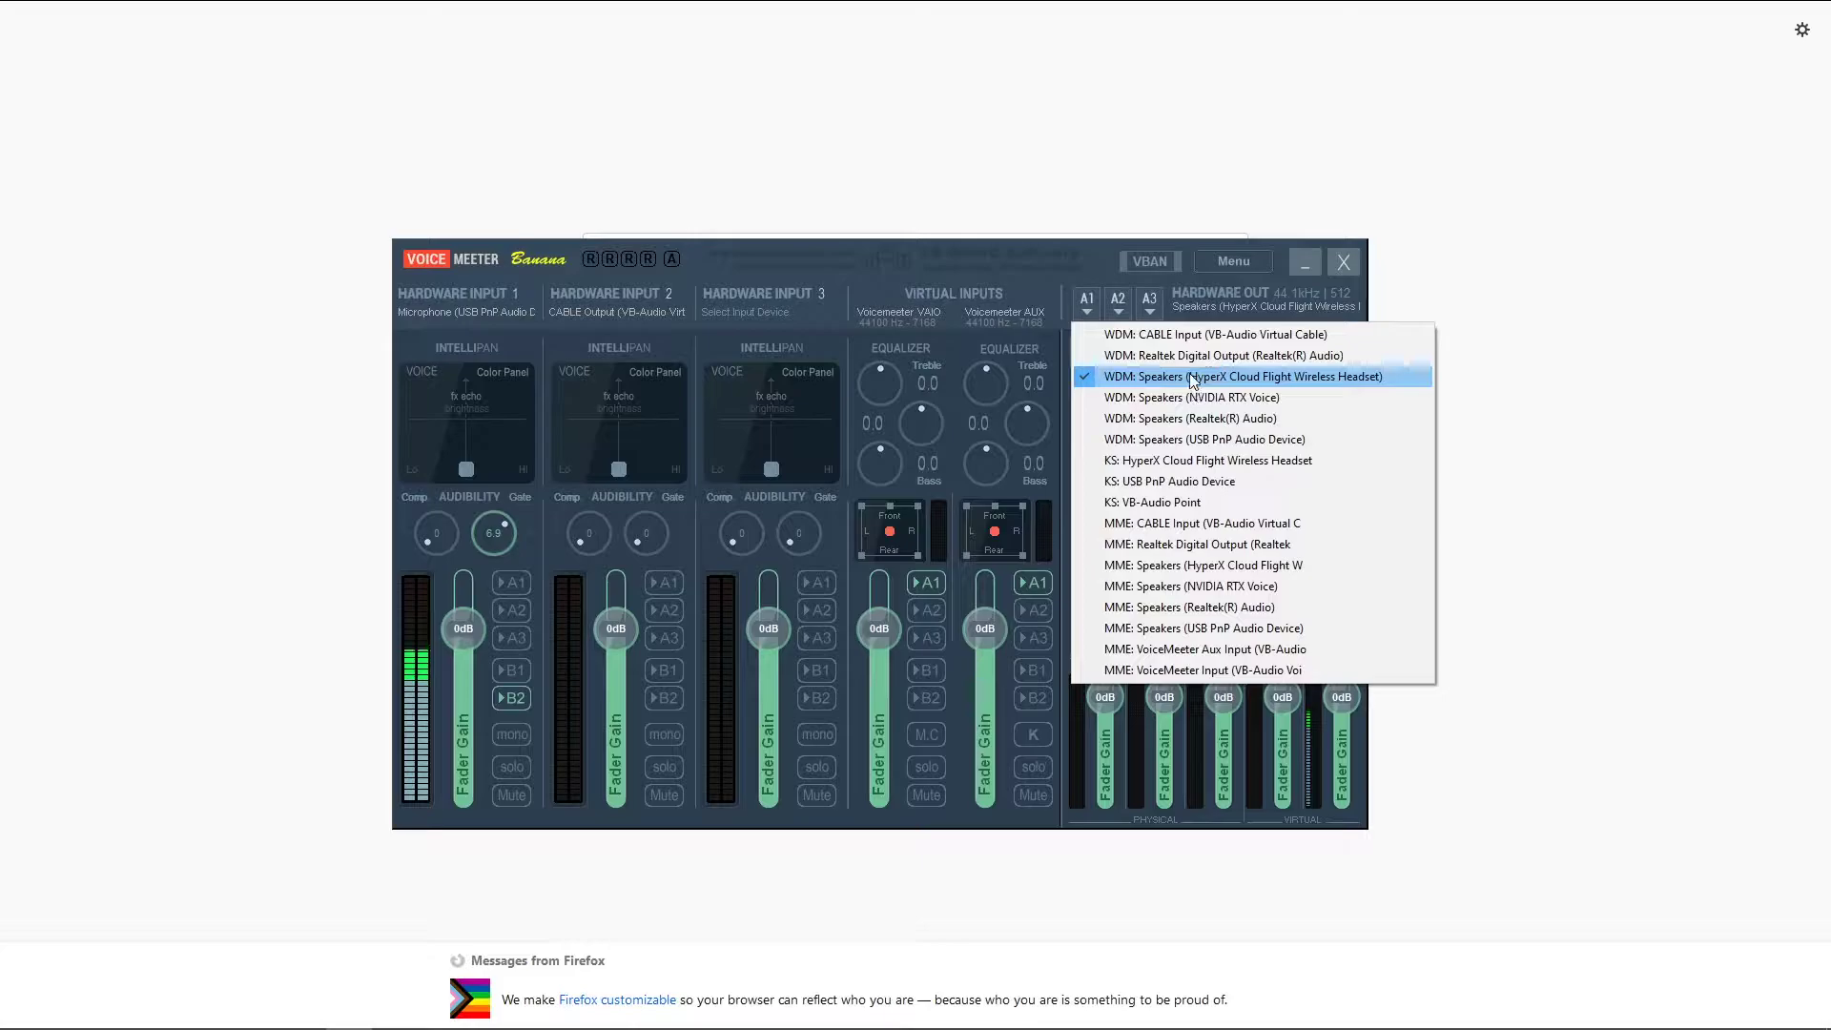
click(1084, 312)
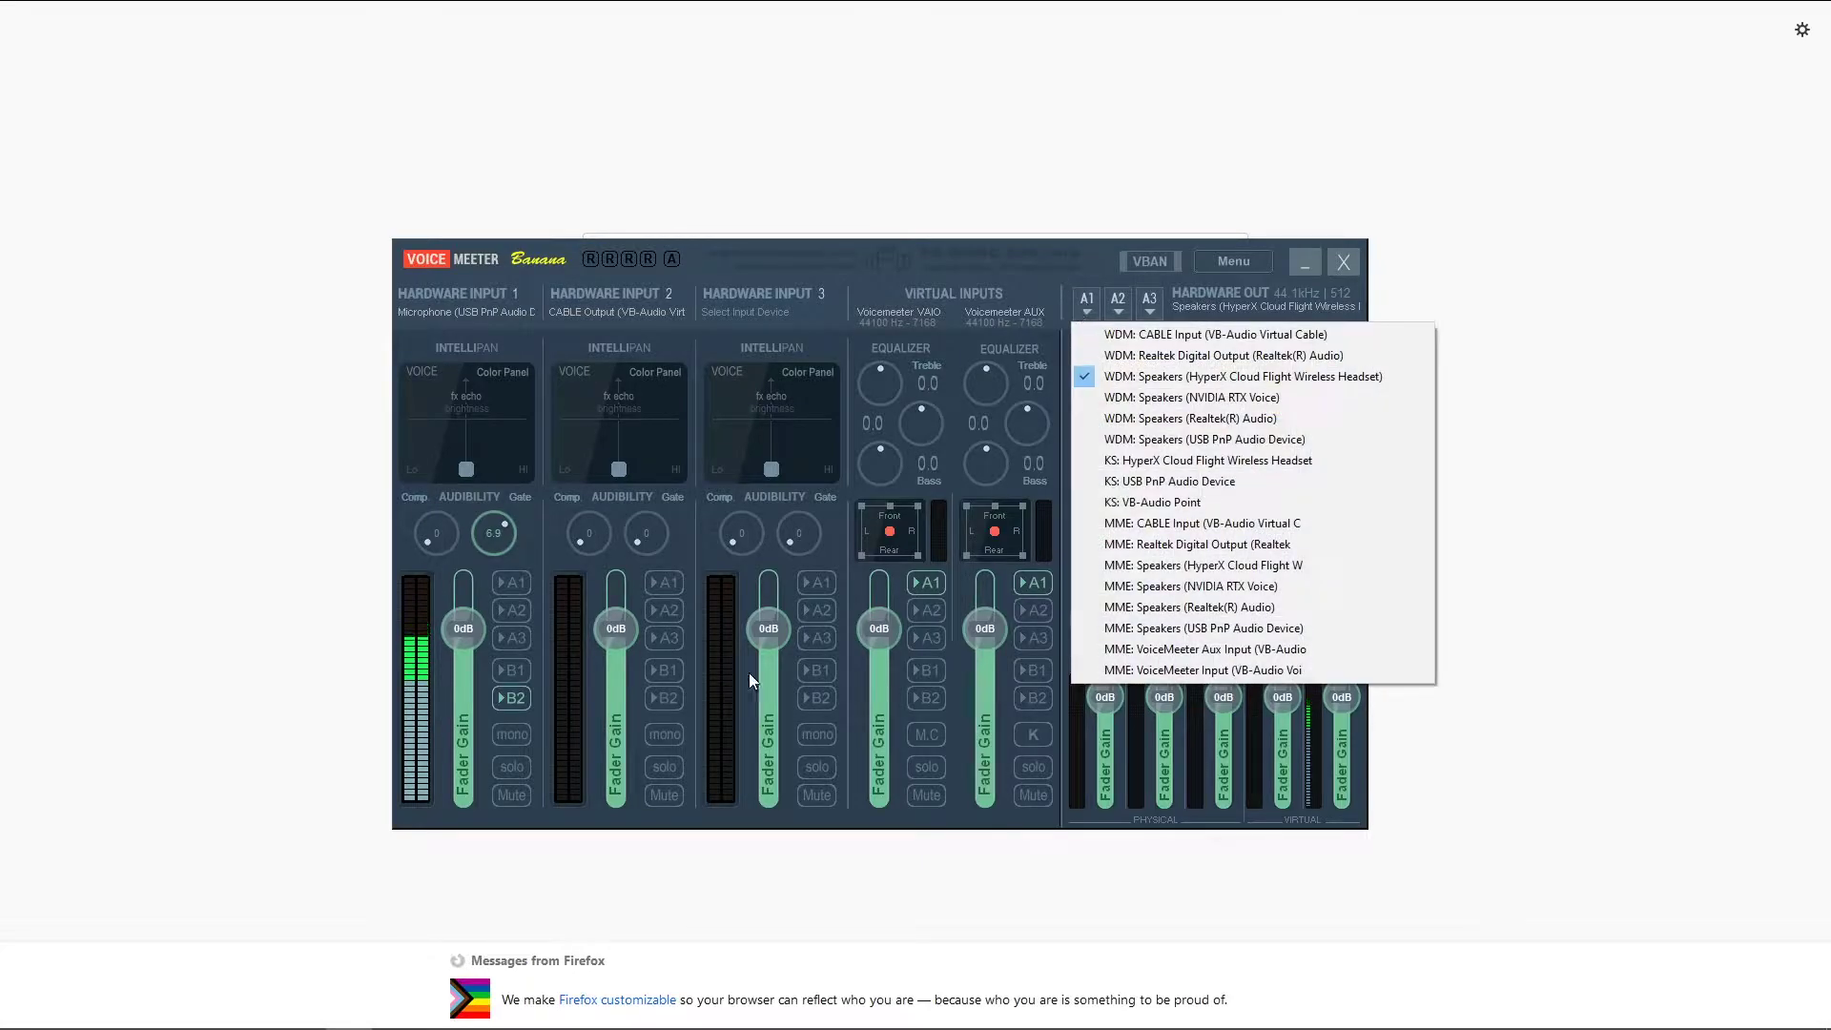
click(959, 592)
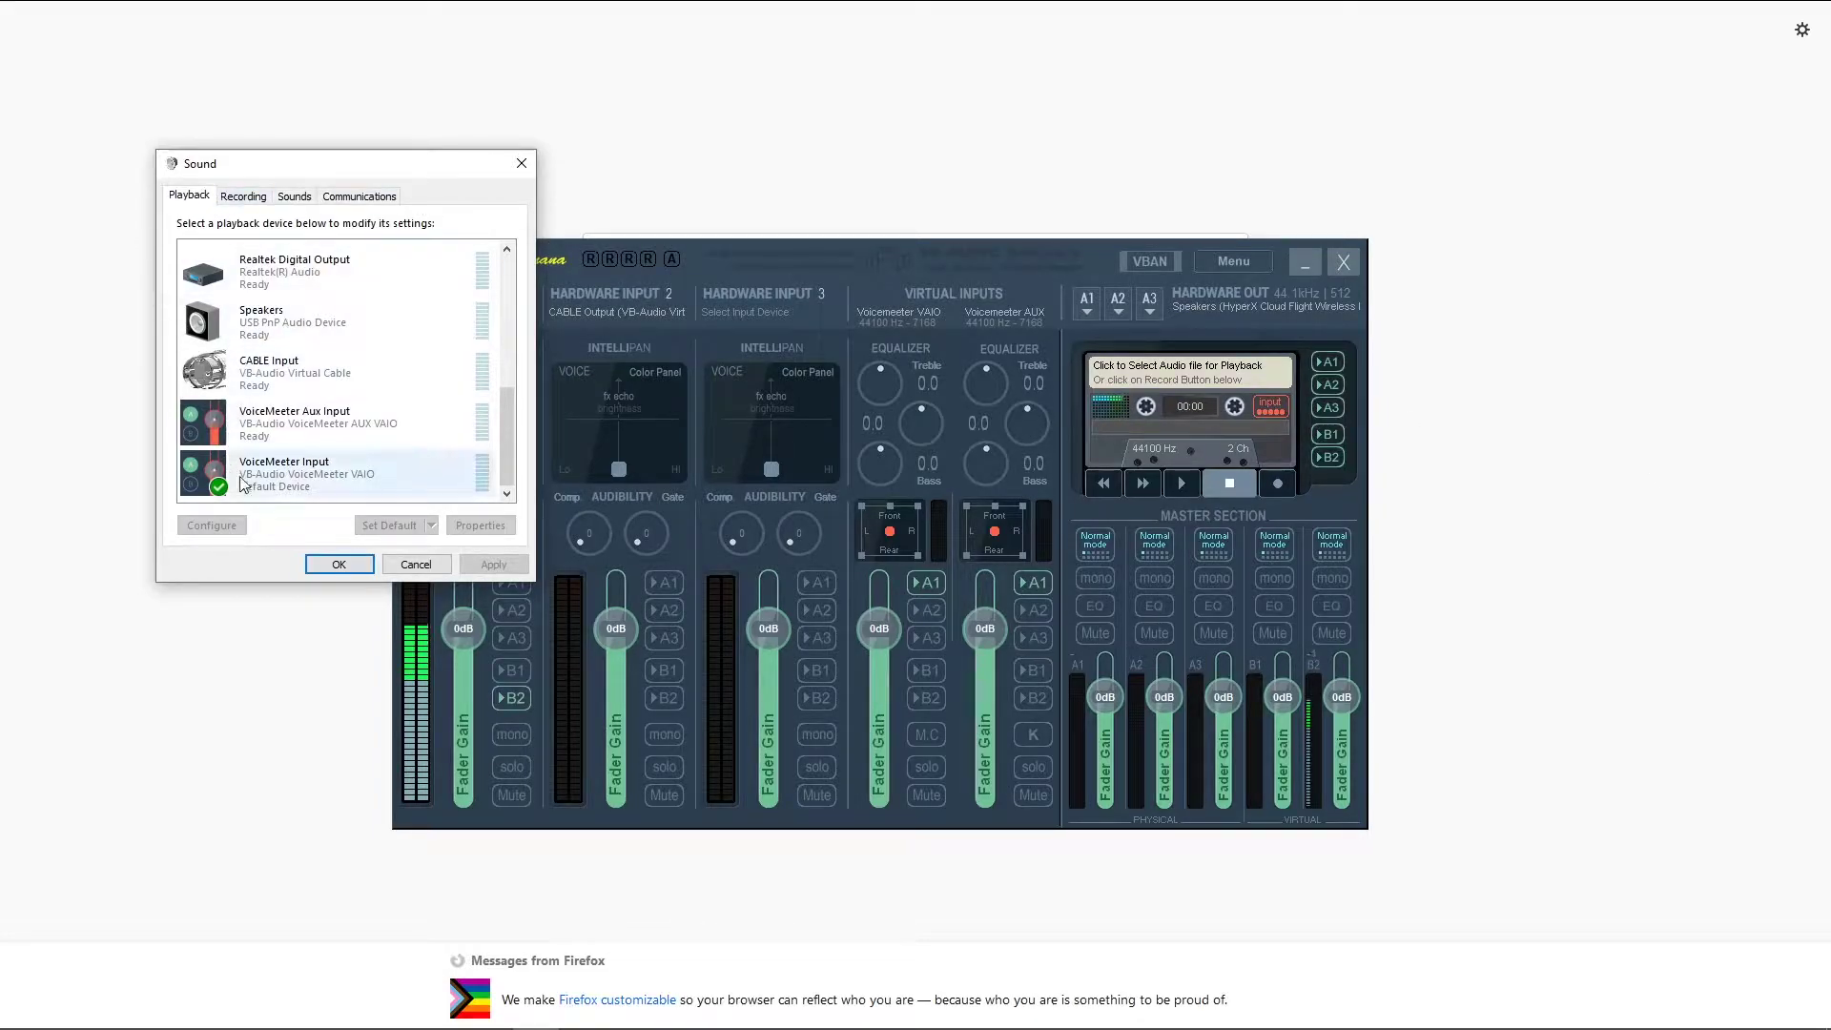
Select VoiceMeeter Input, the default device, in the Sound Playback list
click(271, 483)
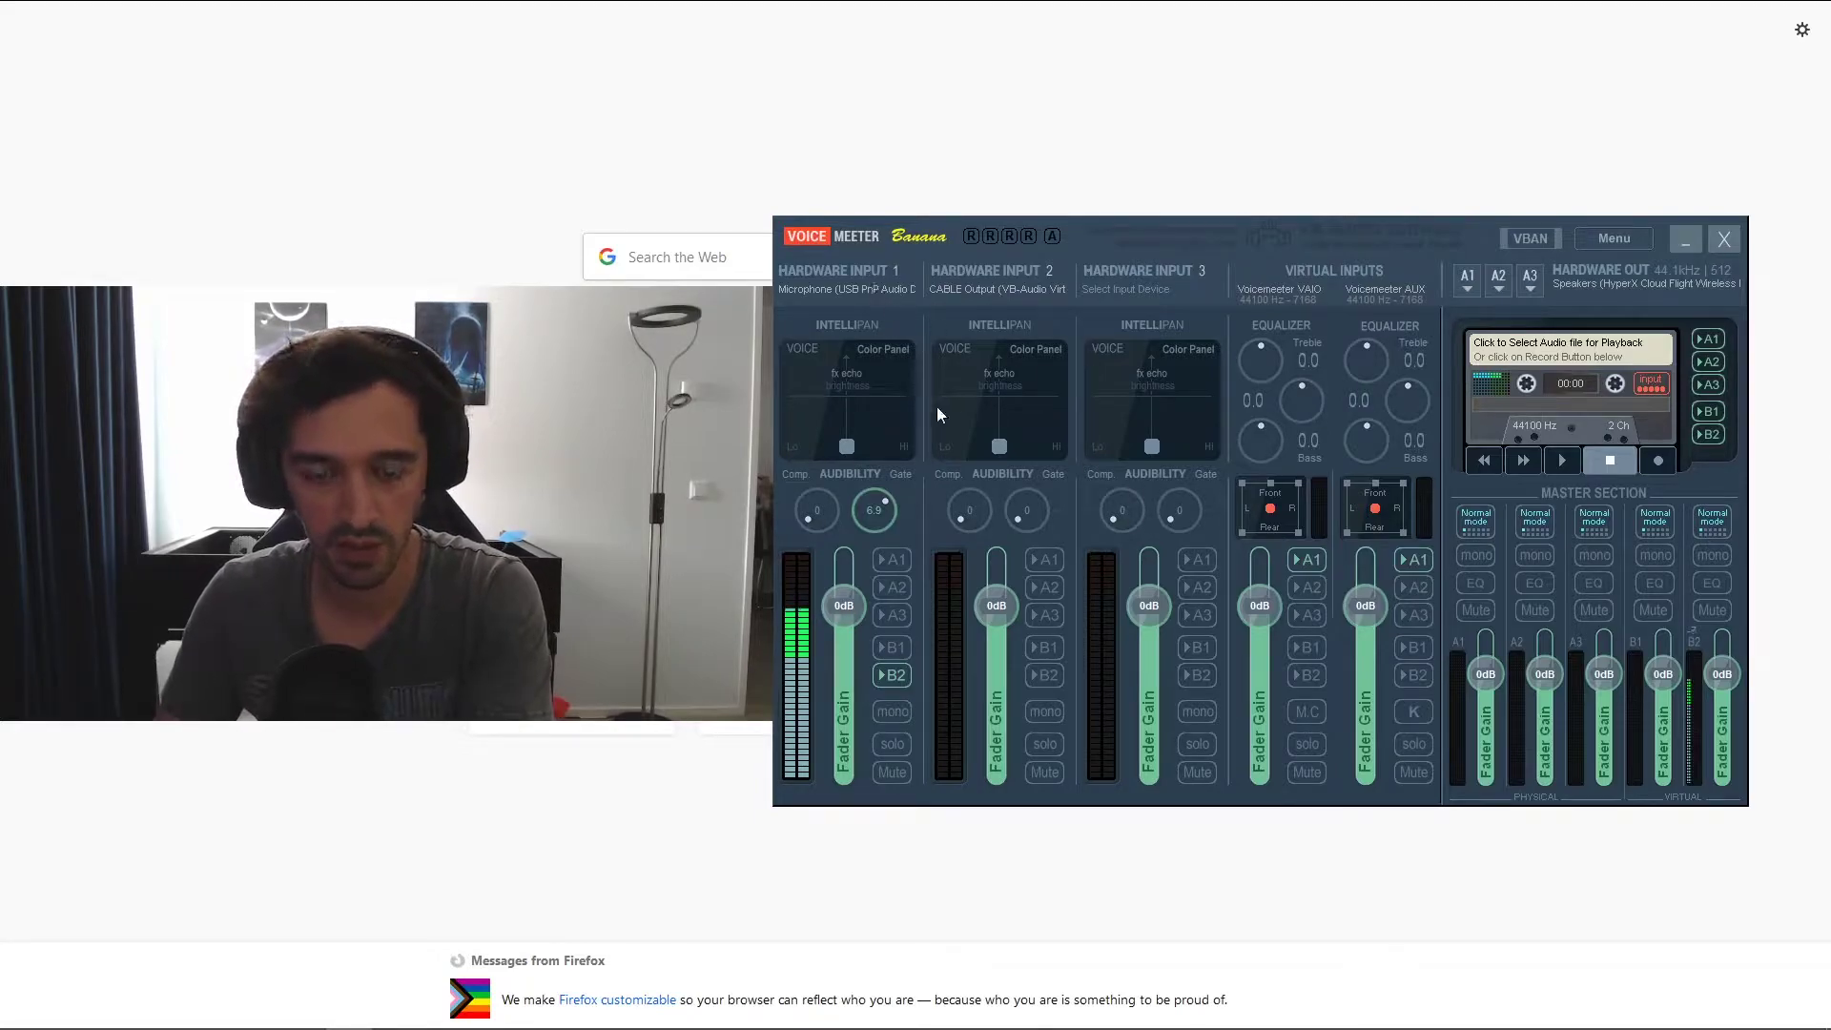
click(881, 288)
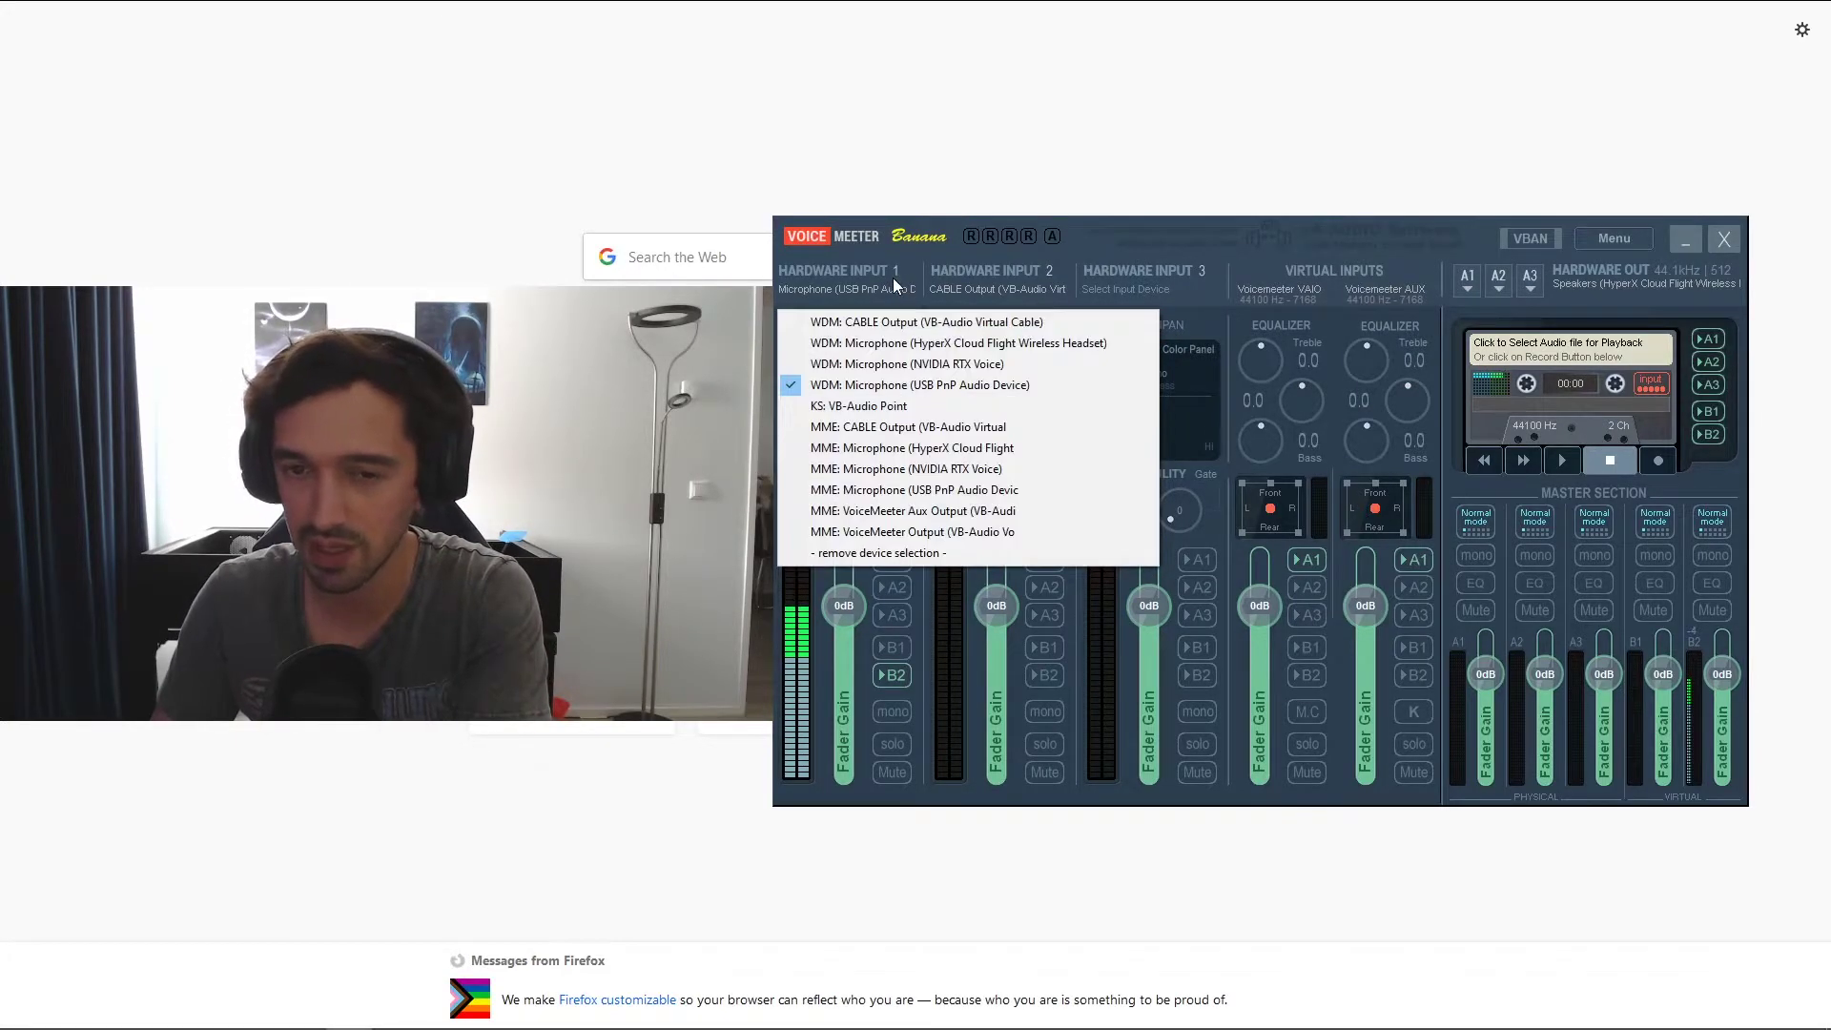
click(1024, 286)
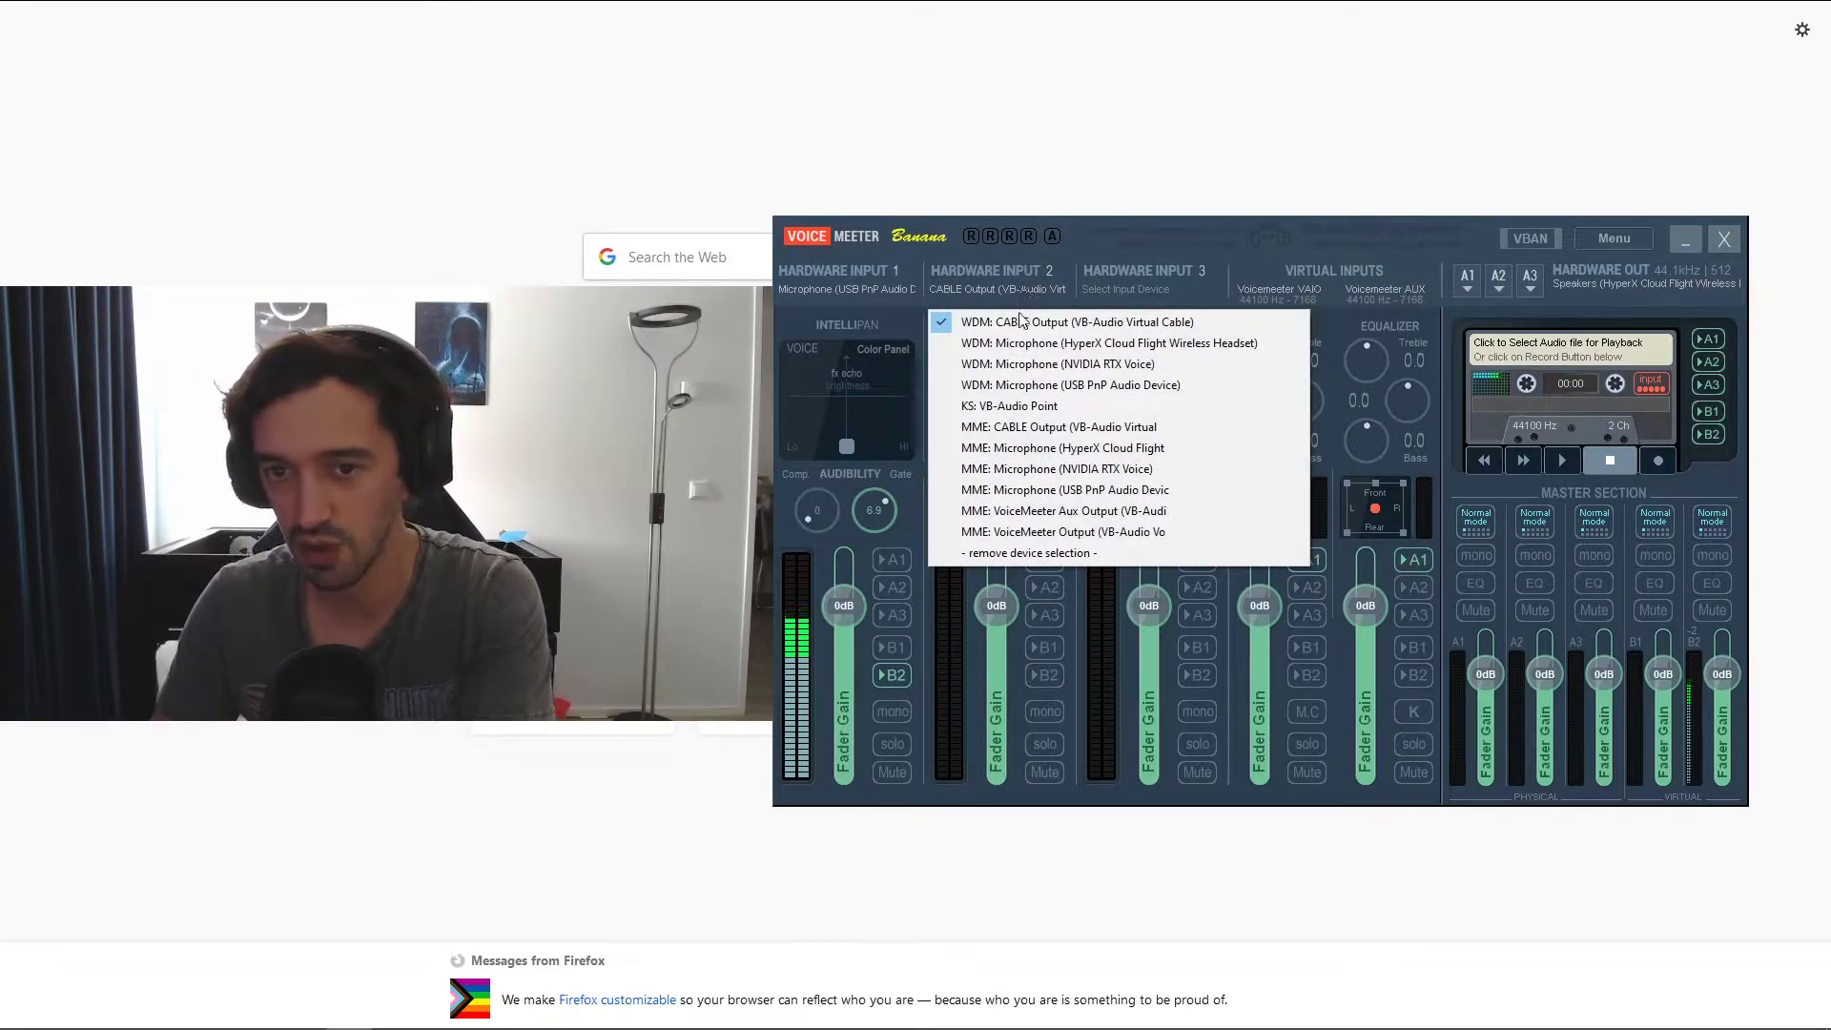
click(1073, 232)
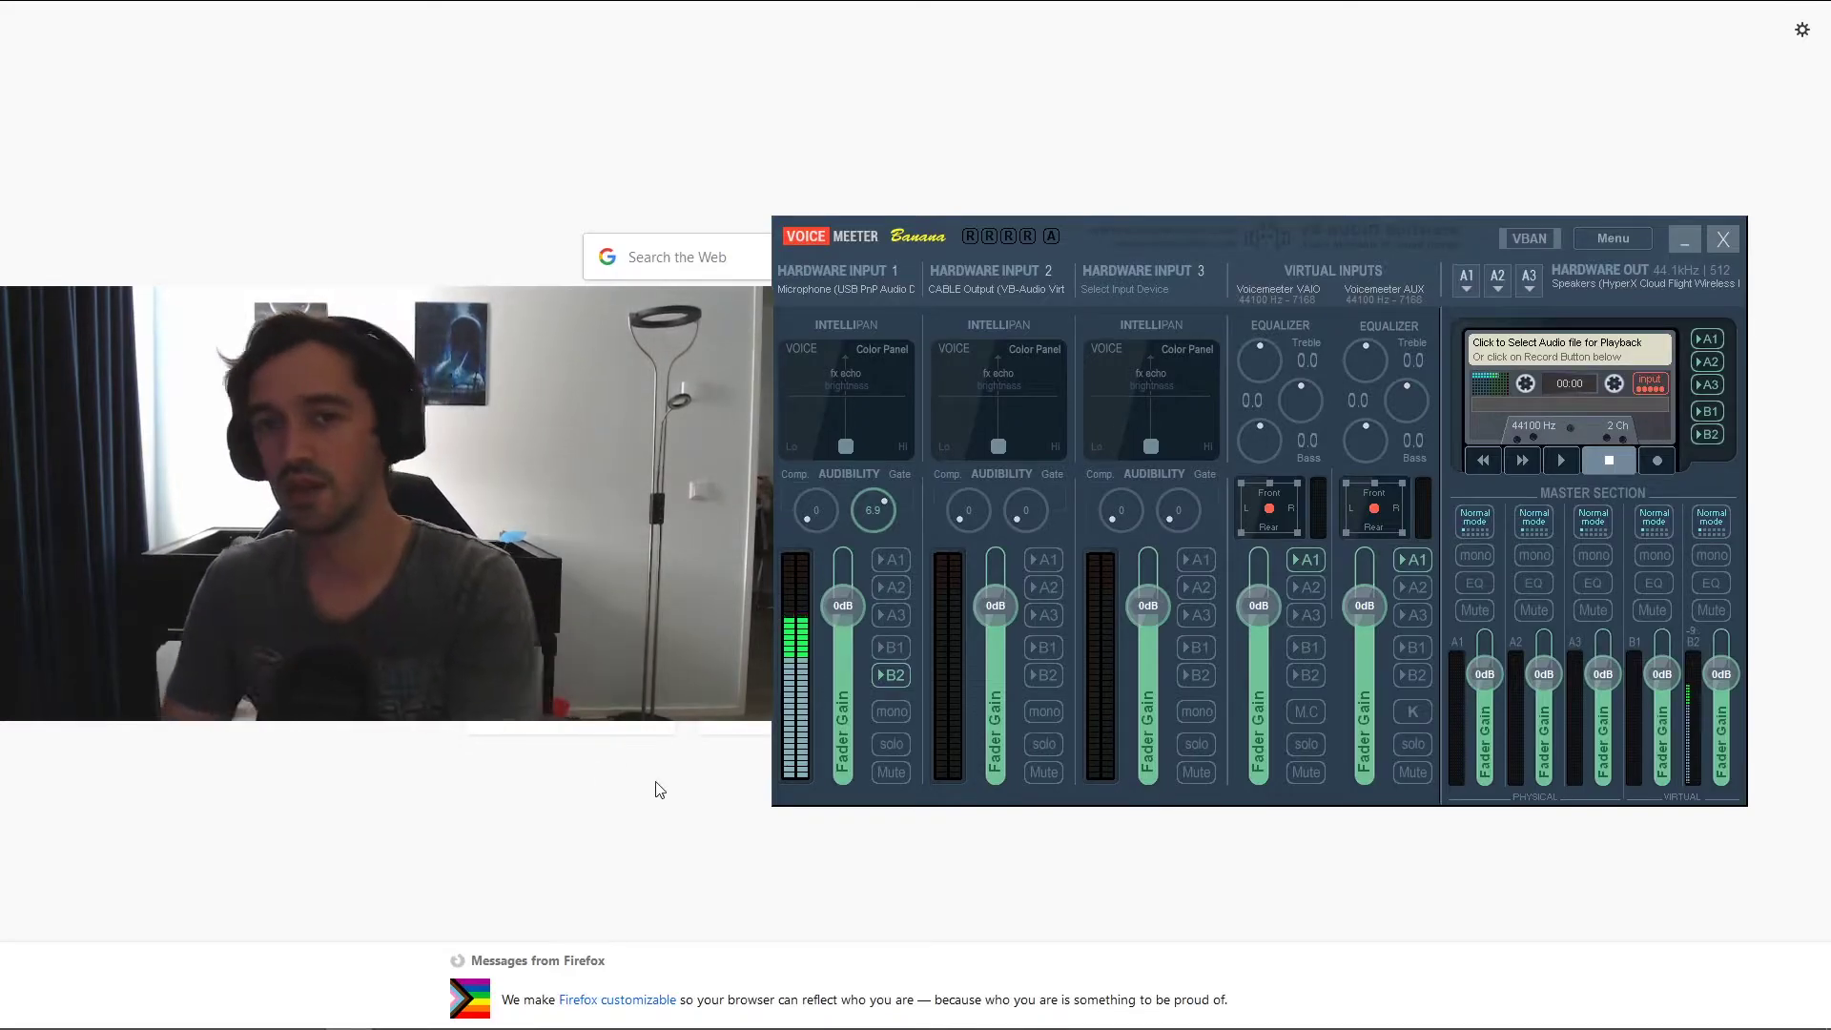
click(886, 286)
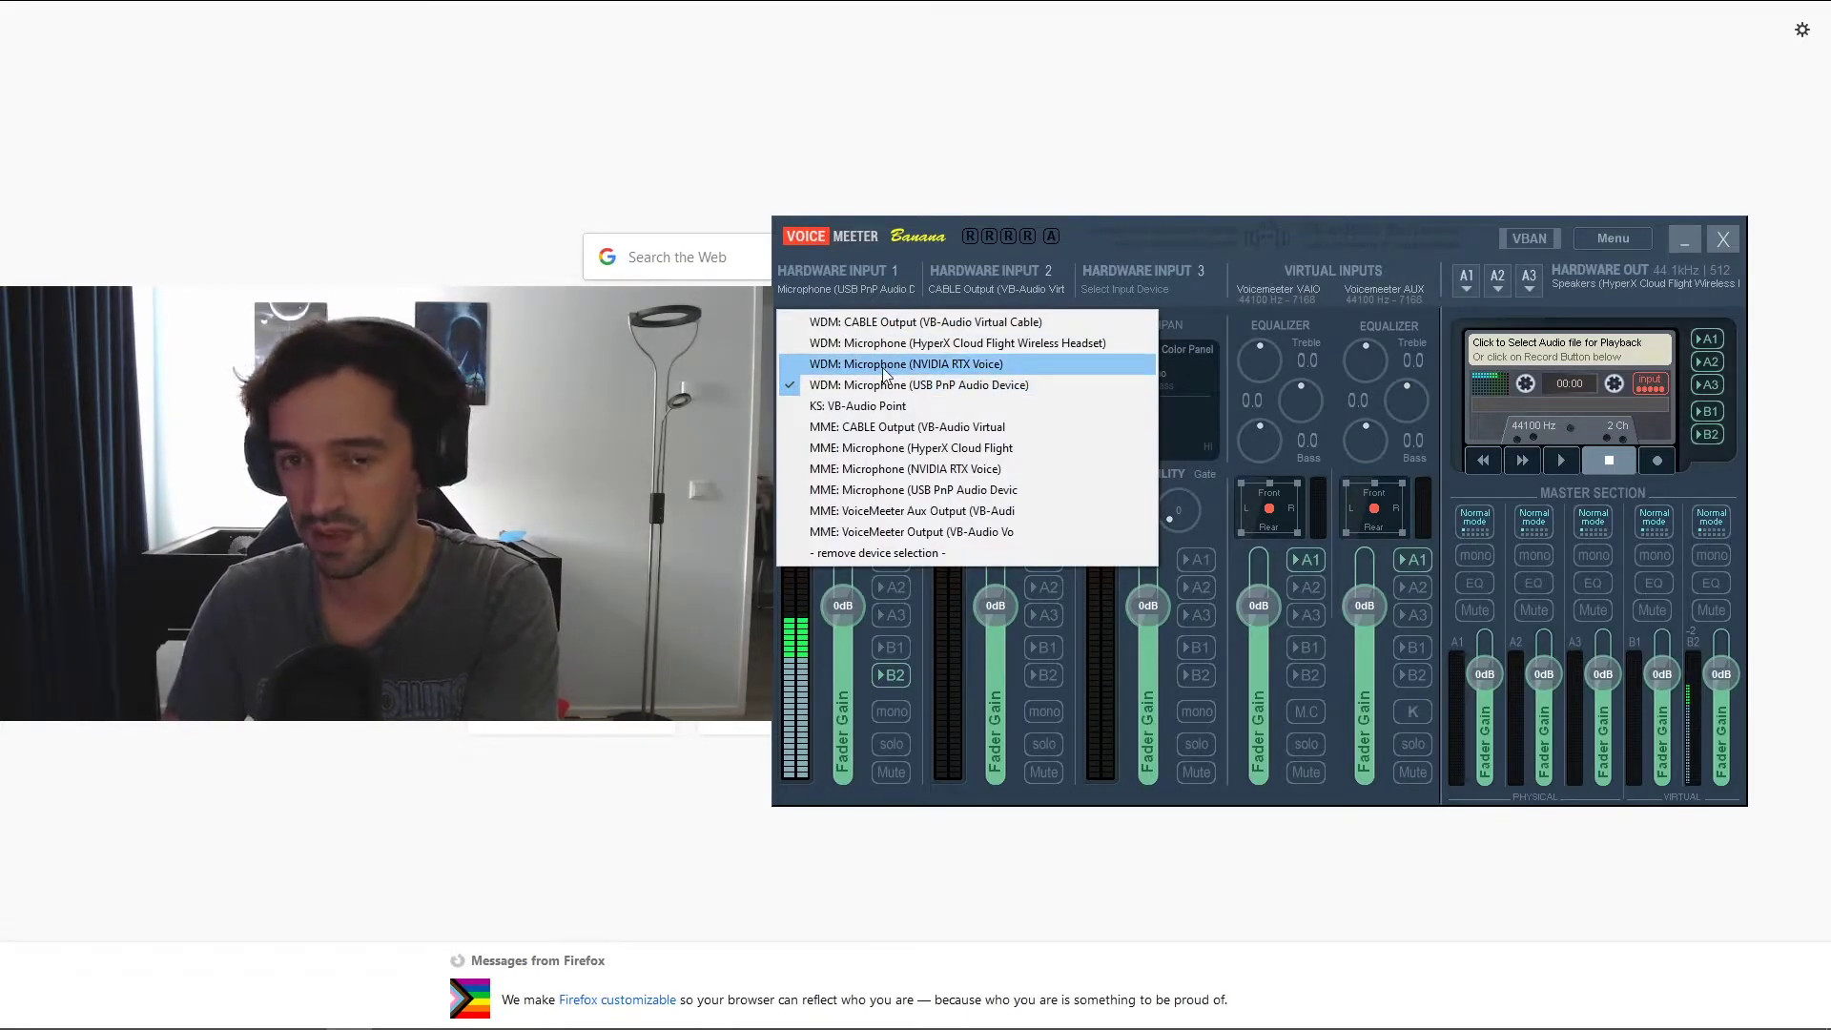
click(861, 256)
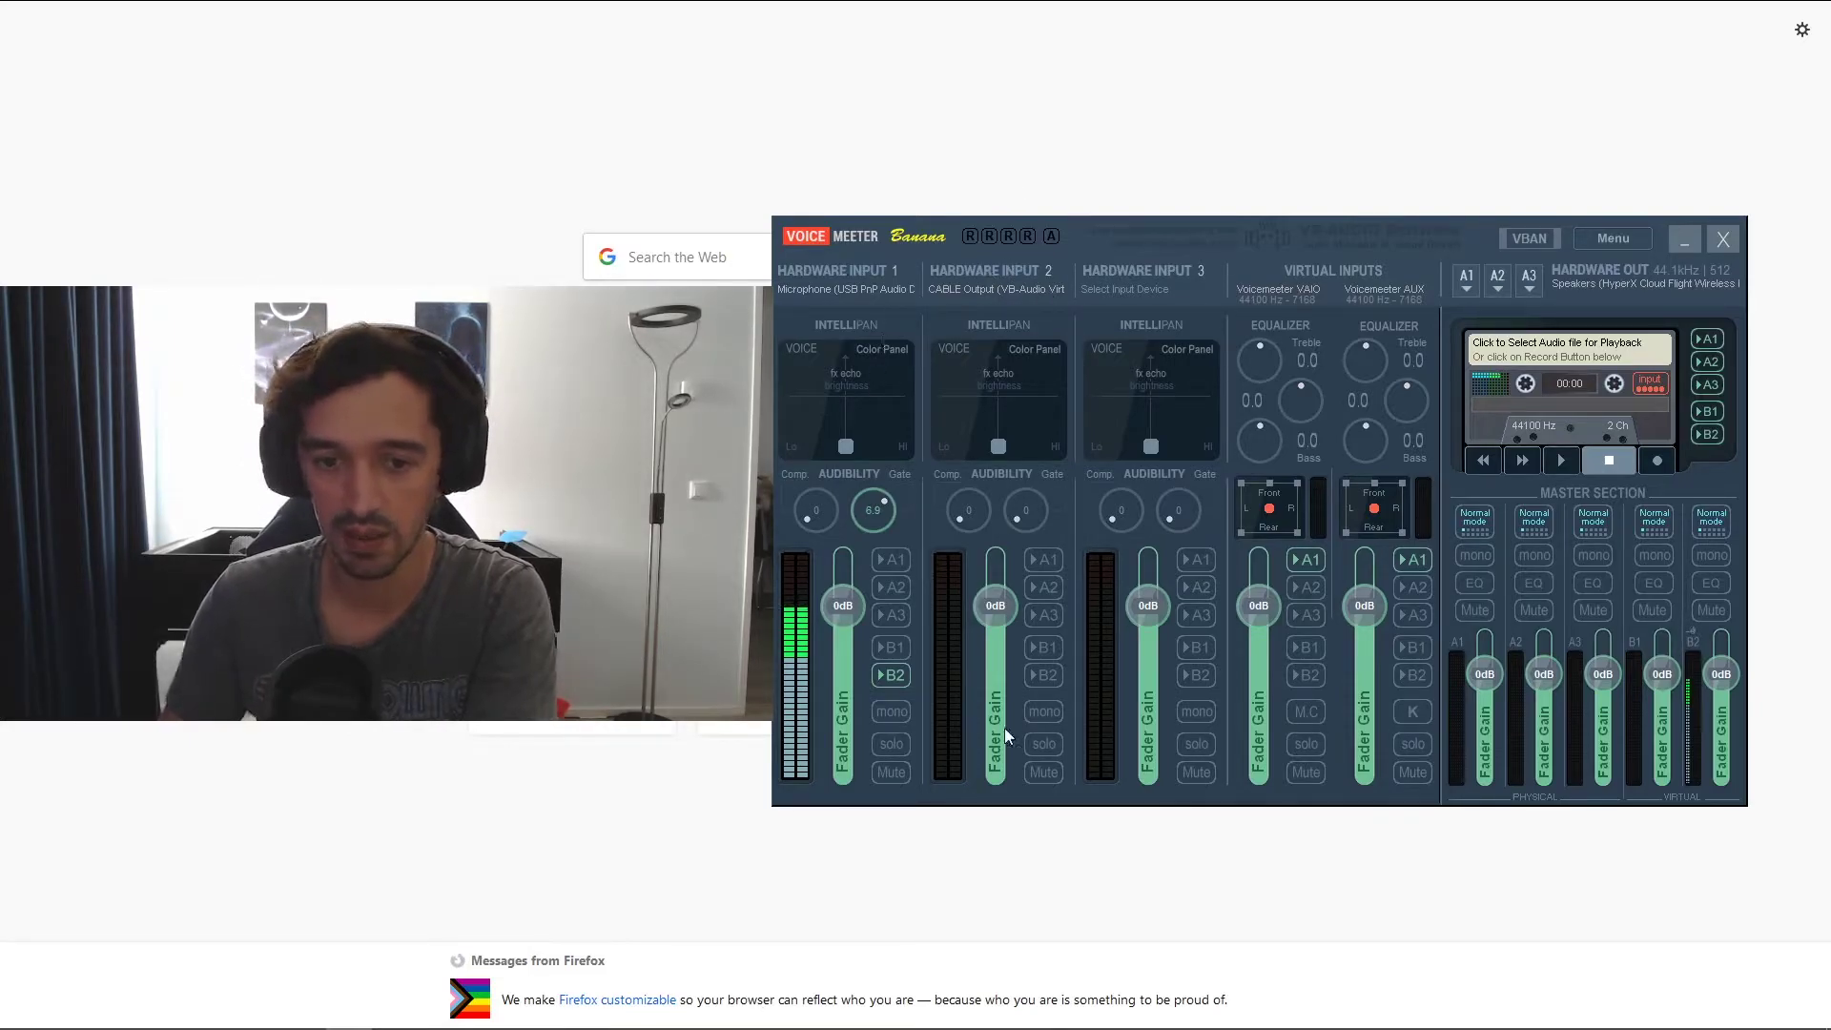
click(888, 676)
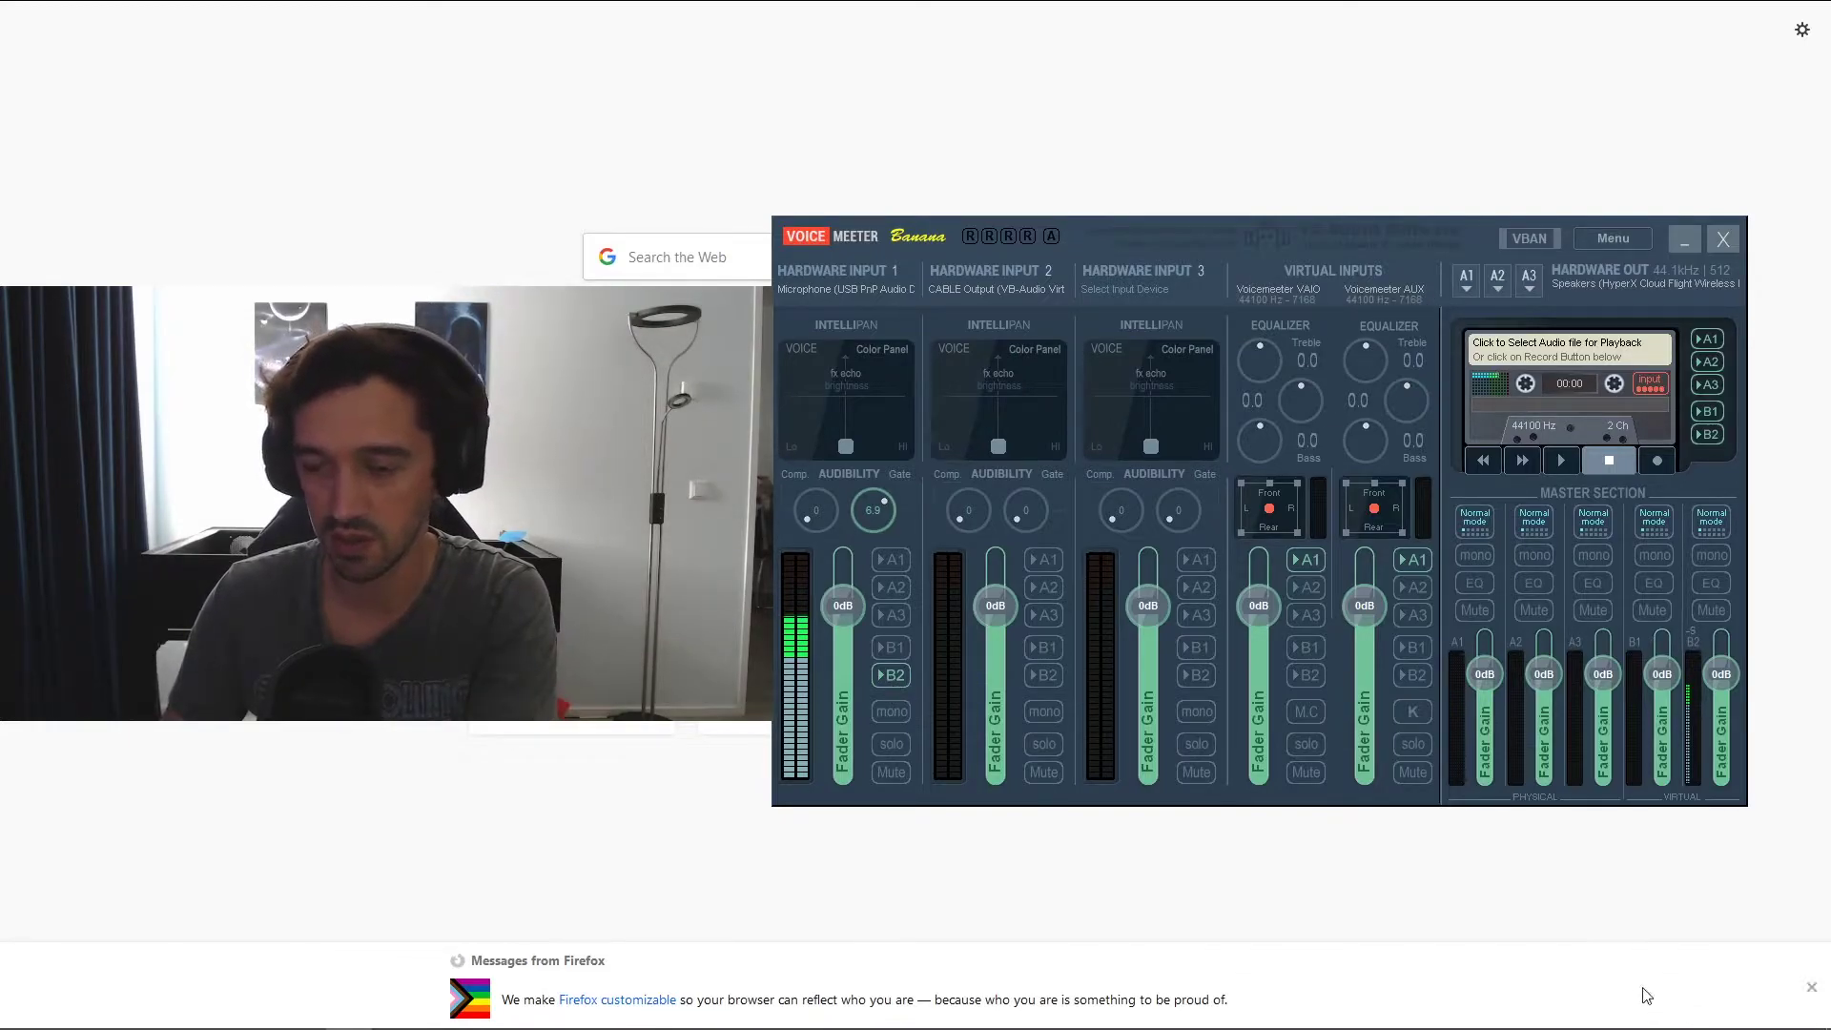
Check RTX Voice noise removal on VoiceMeeter Aux Output, then bring up OBS audio settings
mouse_move(1669, 1020)
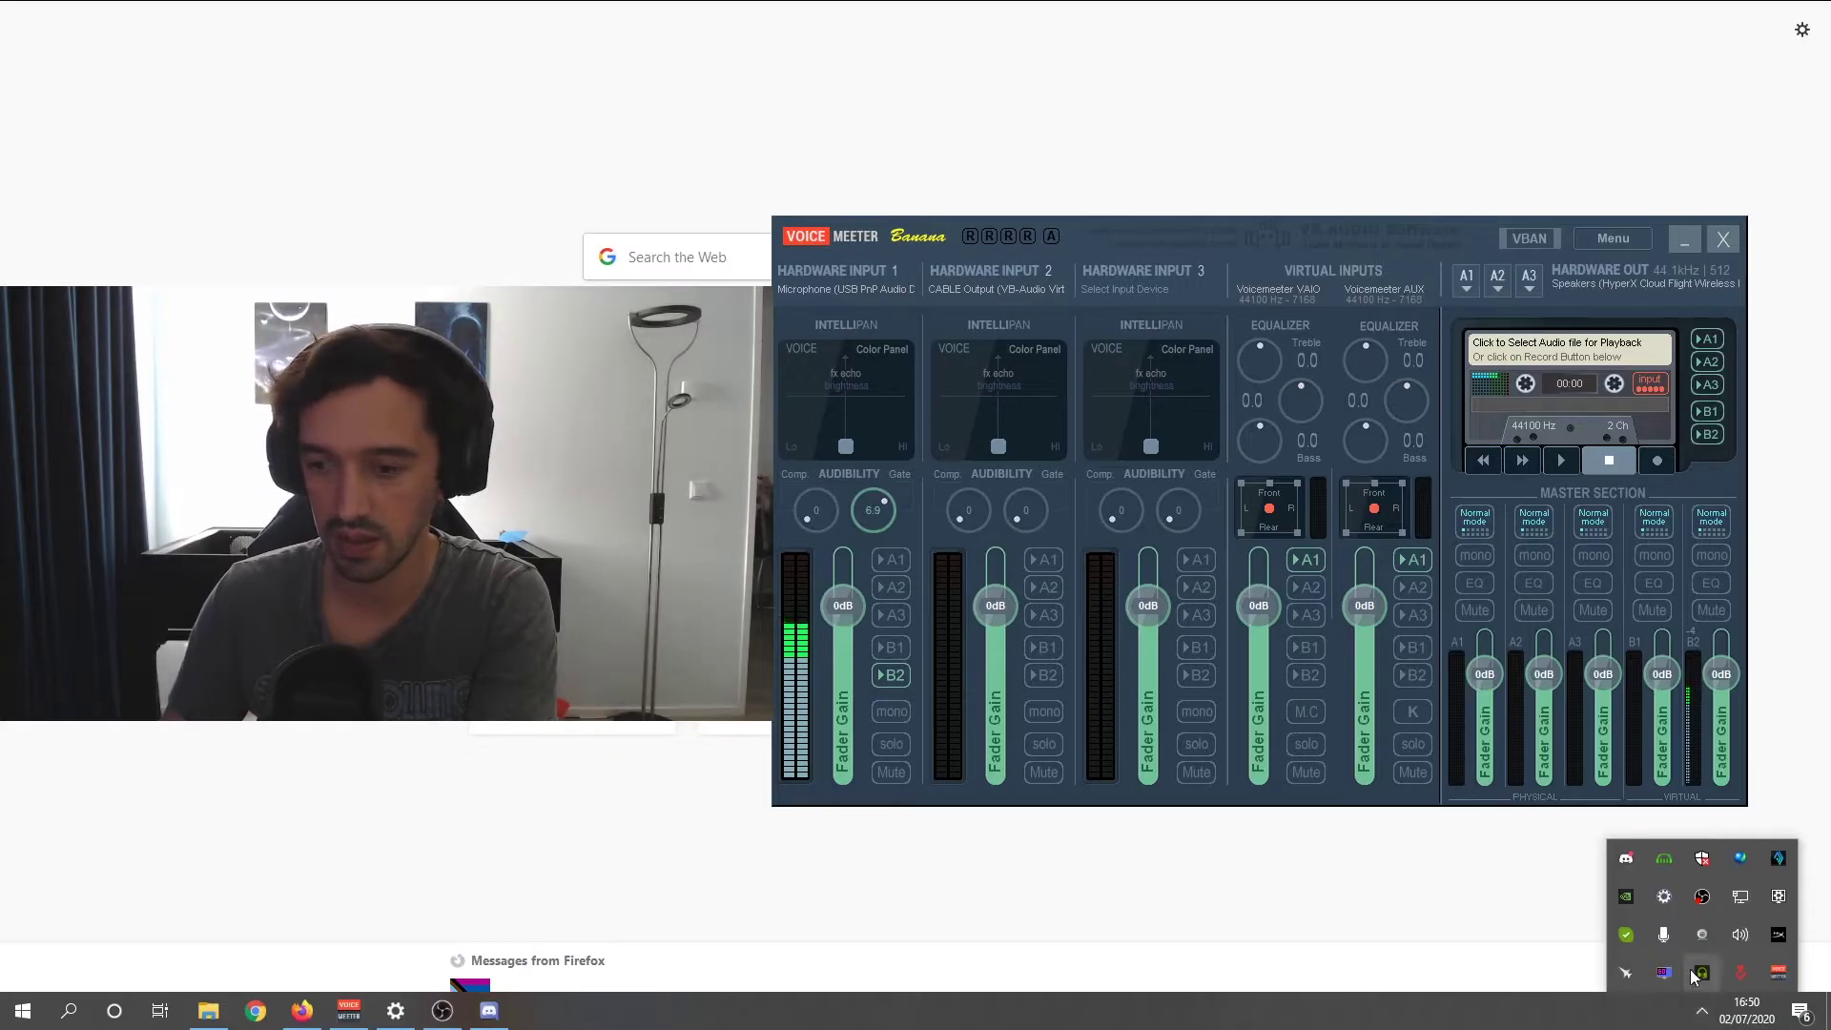
click(1702, 973)
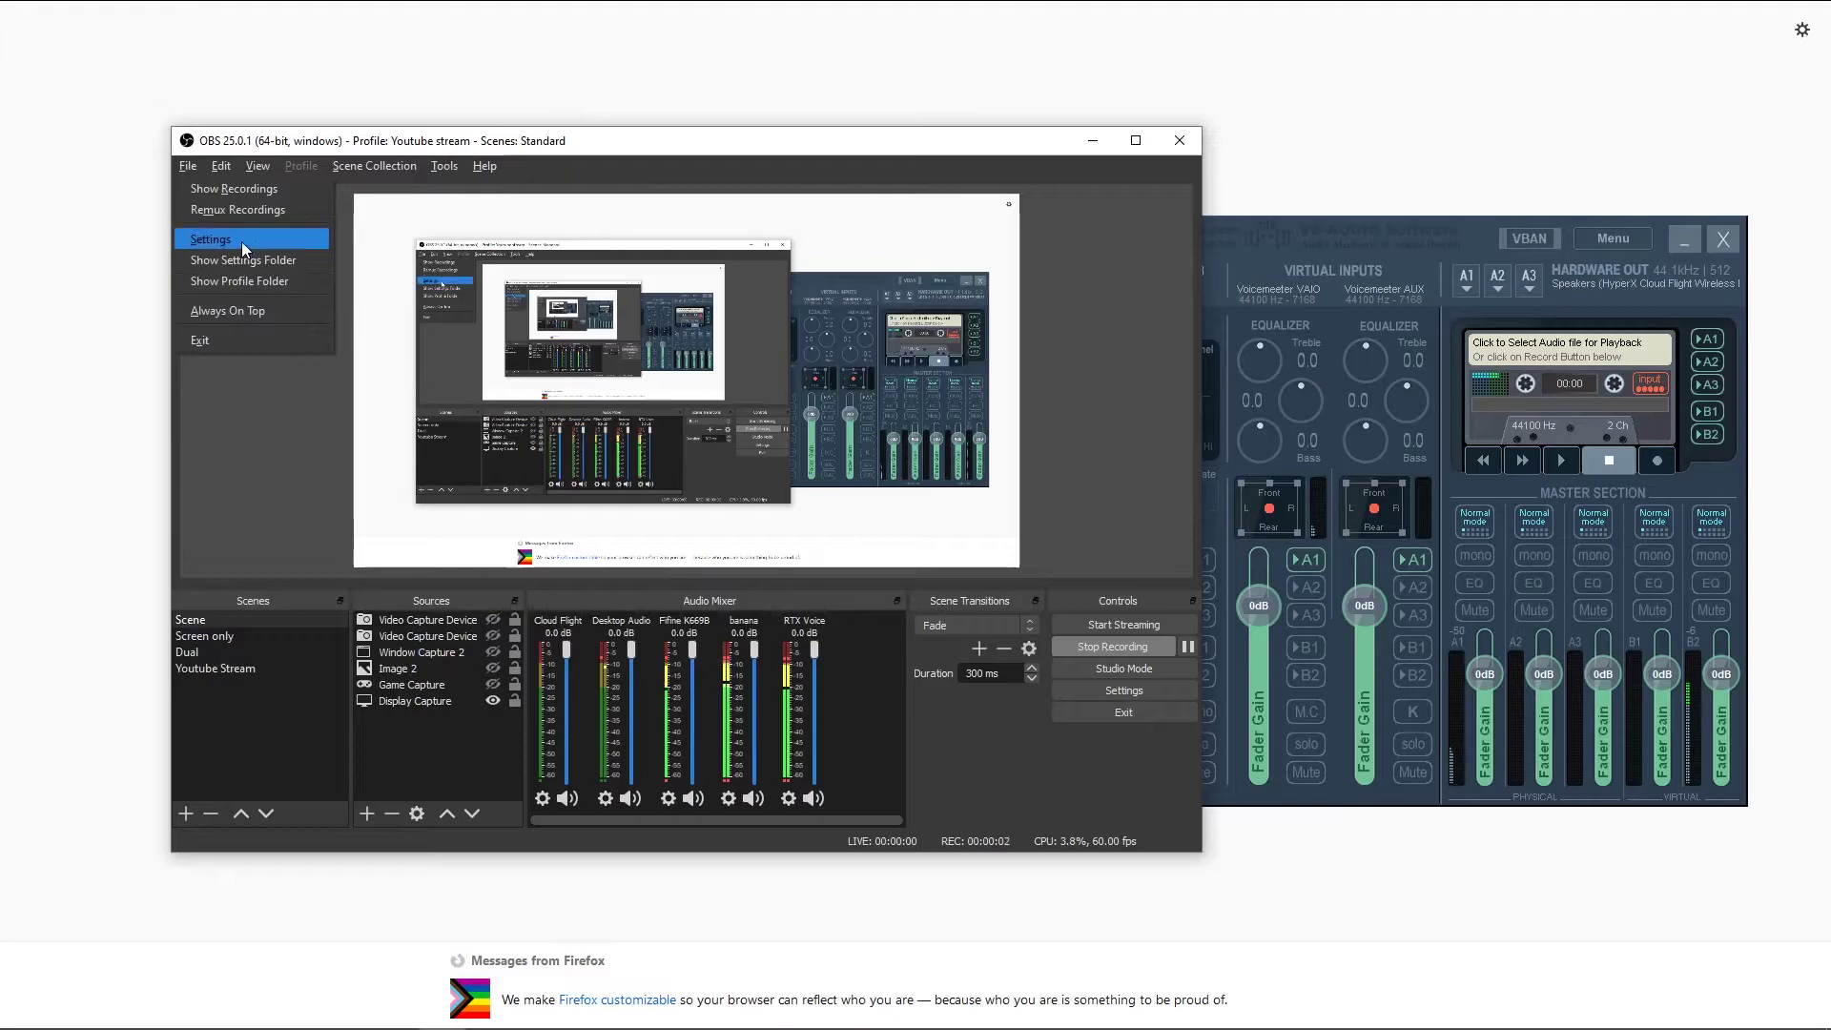
click(244, 250)
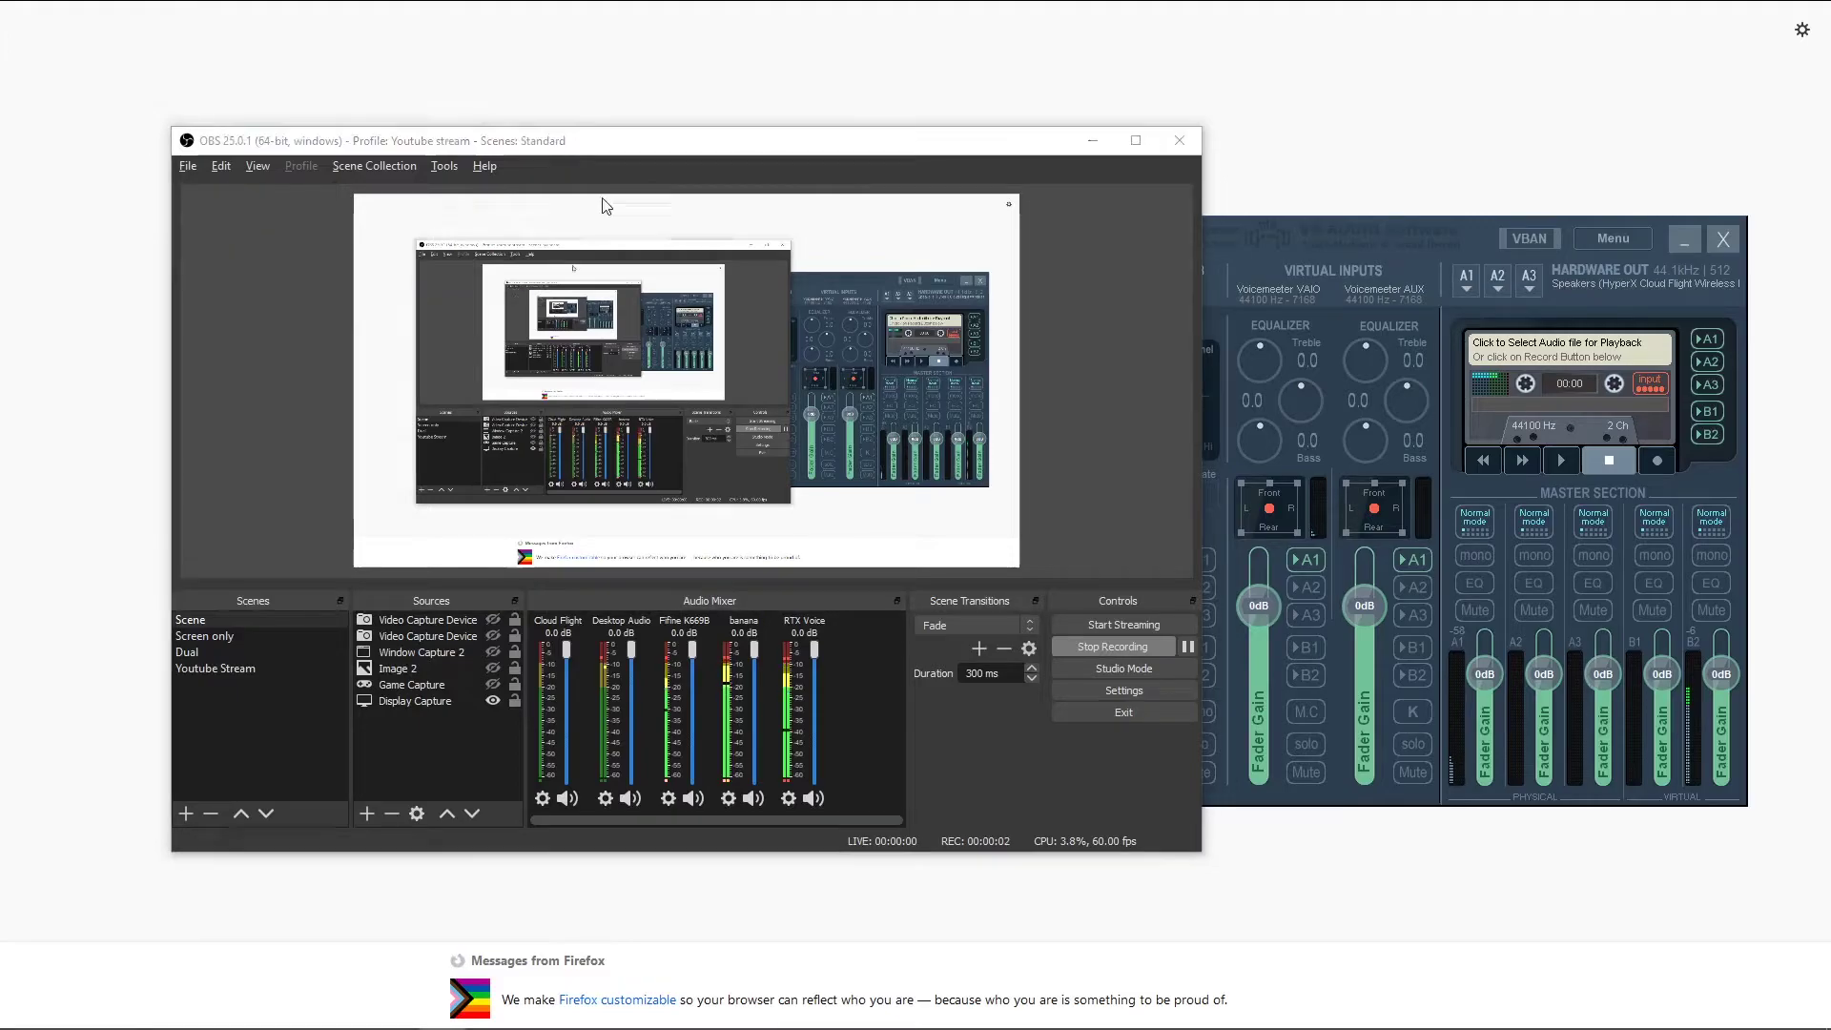
click(330, 321)
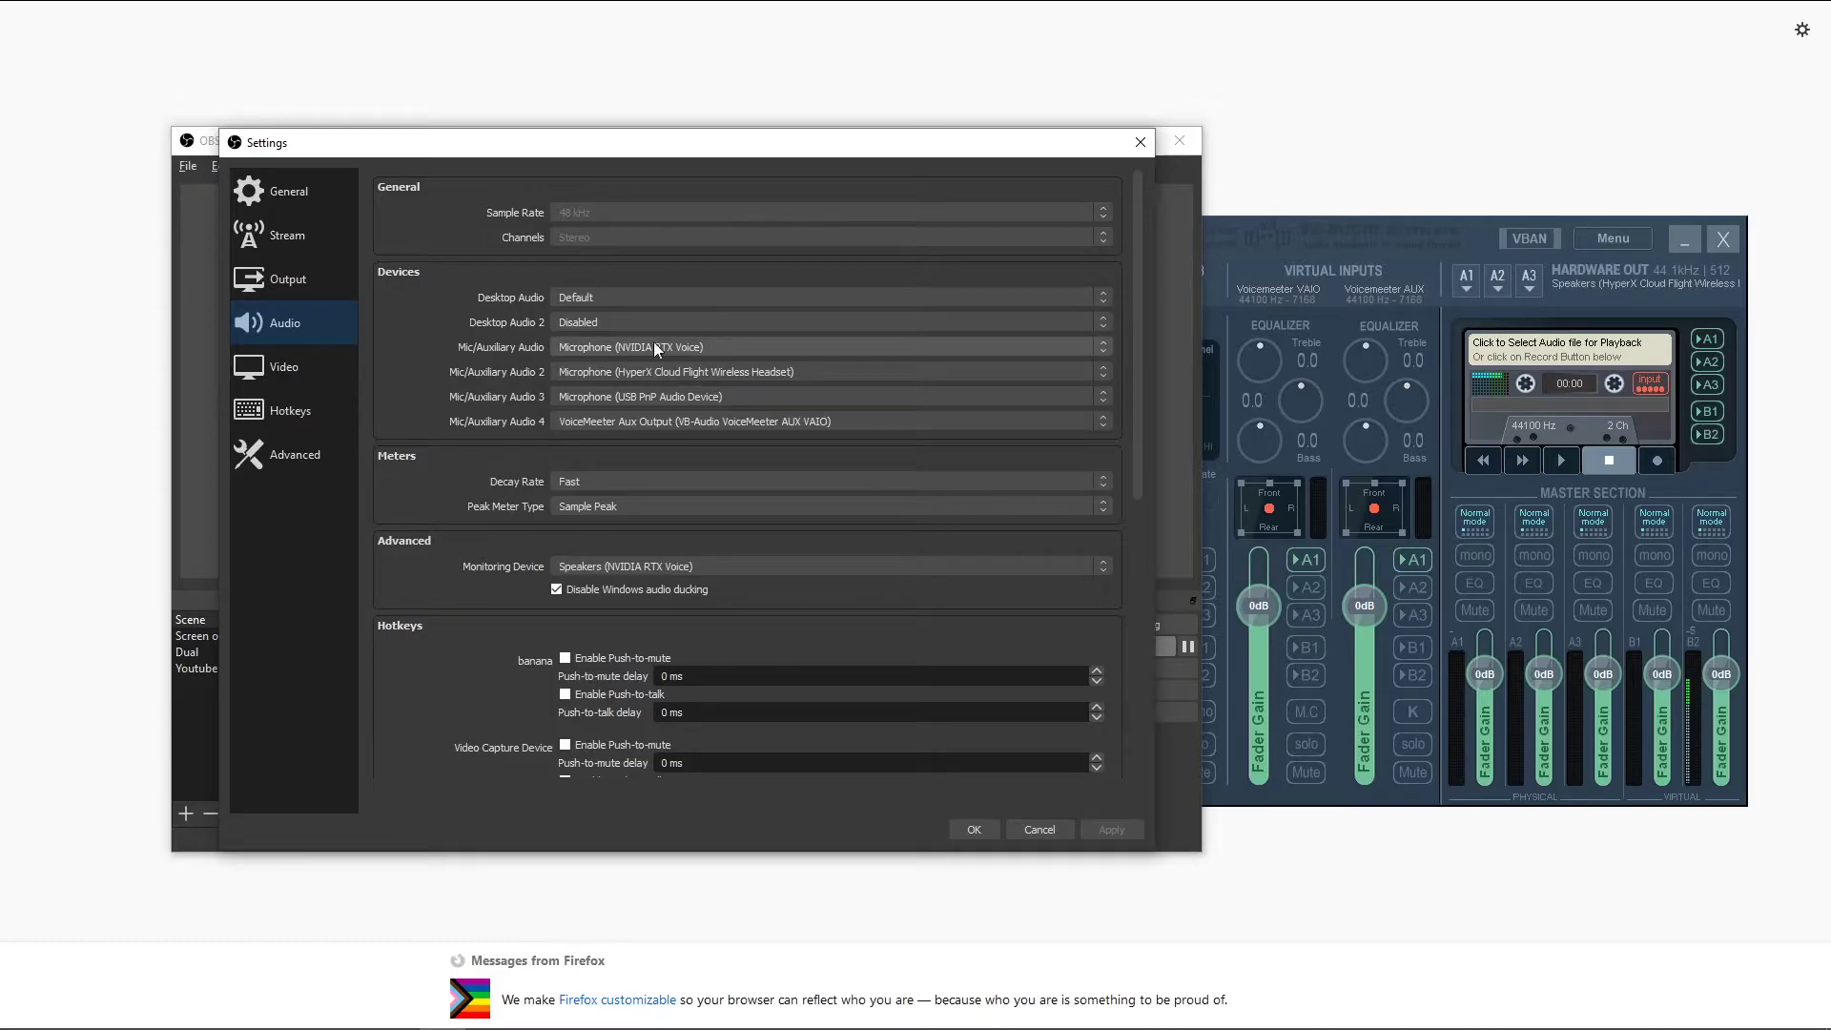
Disable Mic/Auxiliary Audio 4 and set Mic/Auxiliary Audio to VoiceMeeter Aux Output
key(Home)
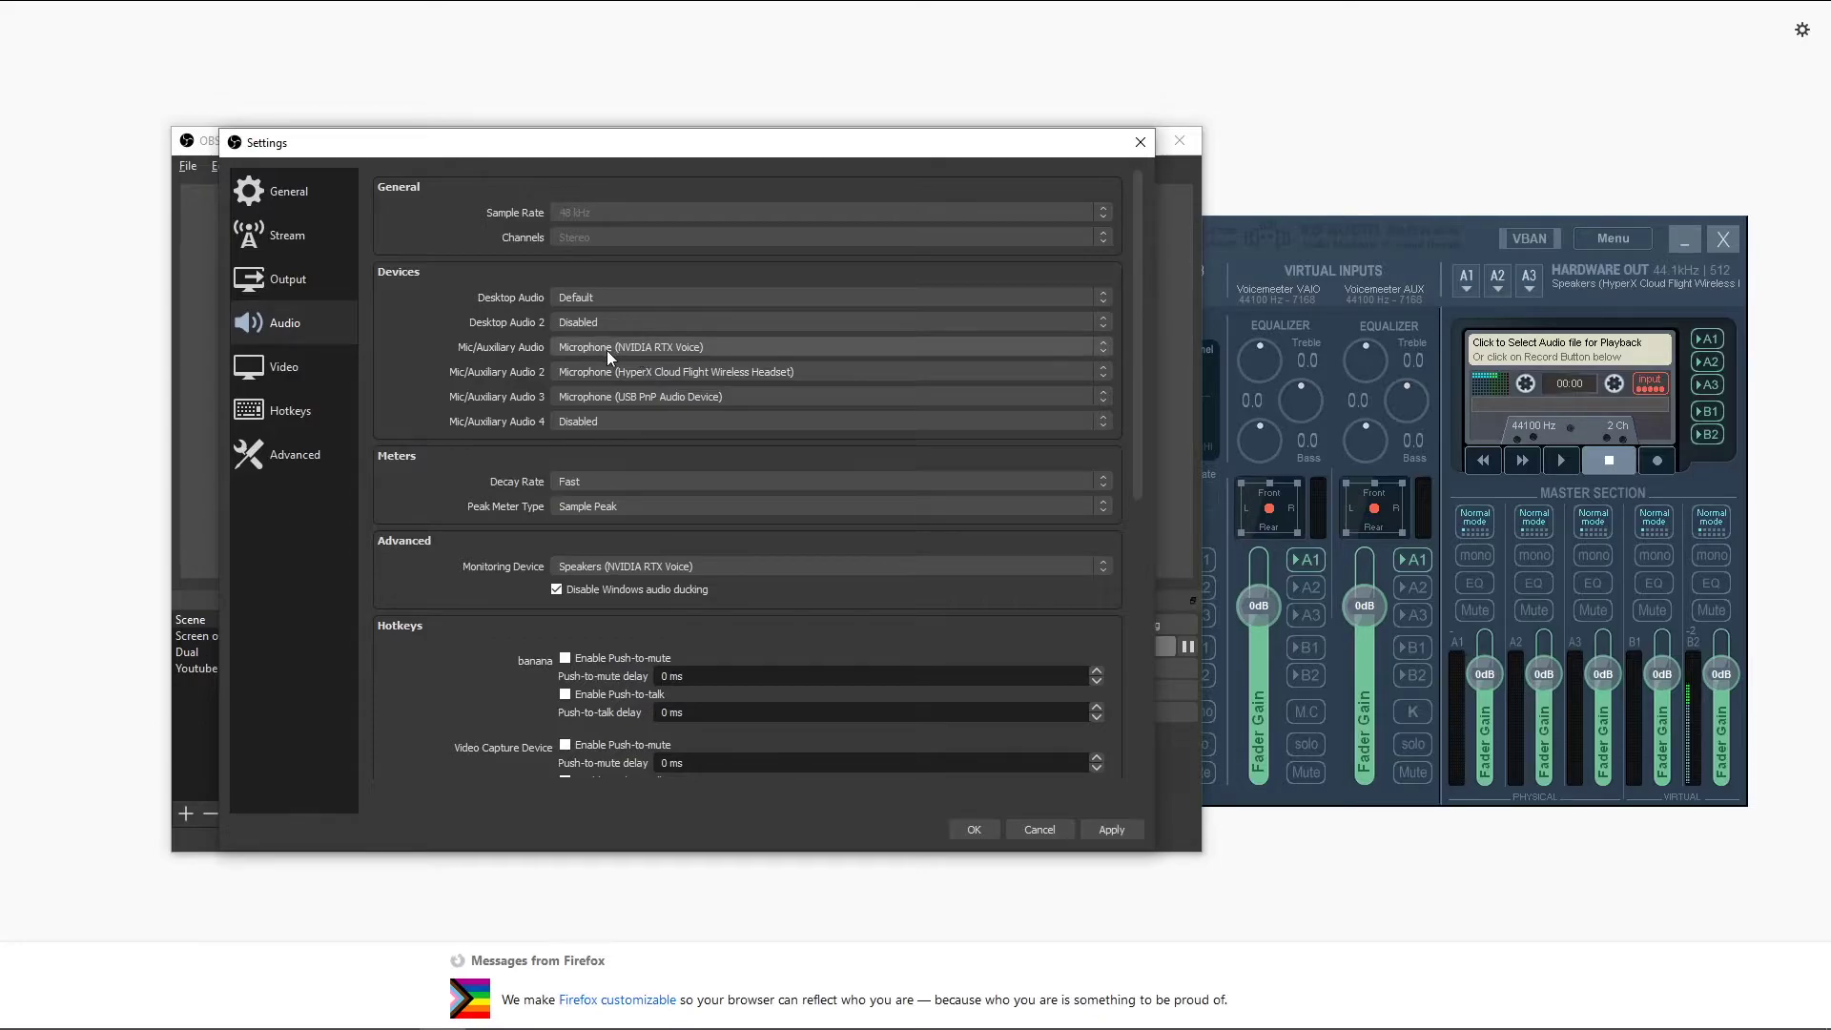
click(607, 351)
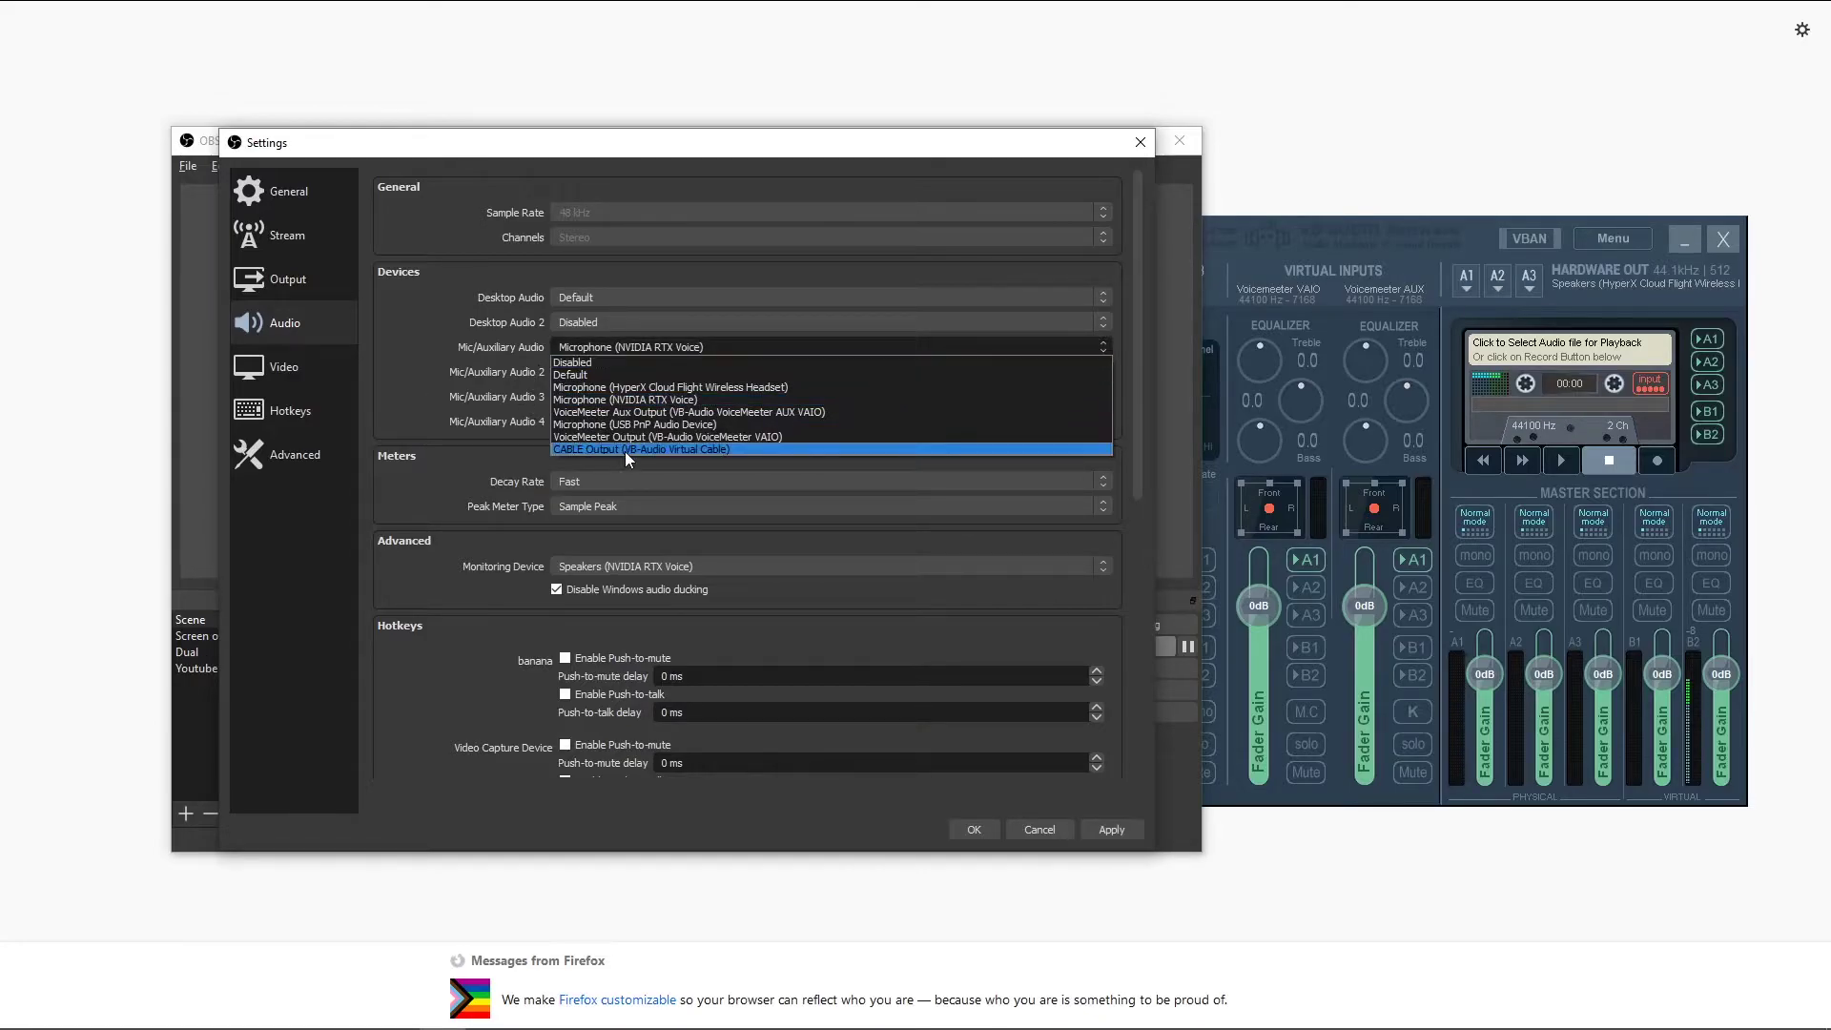
click(620, 413)
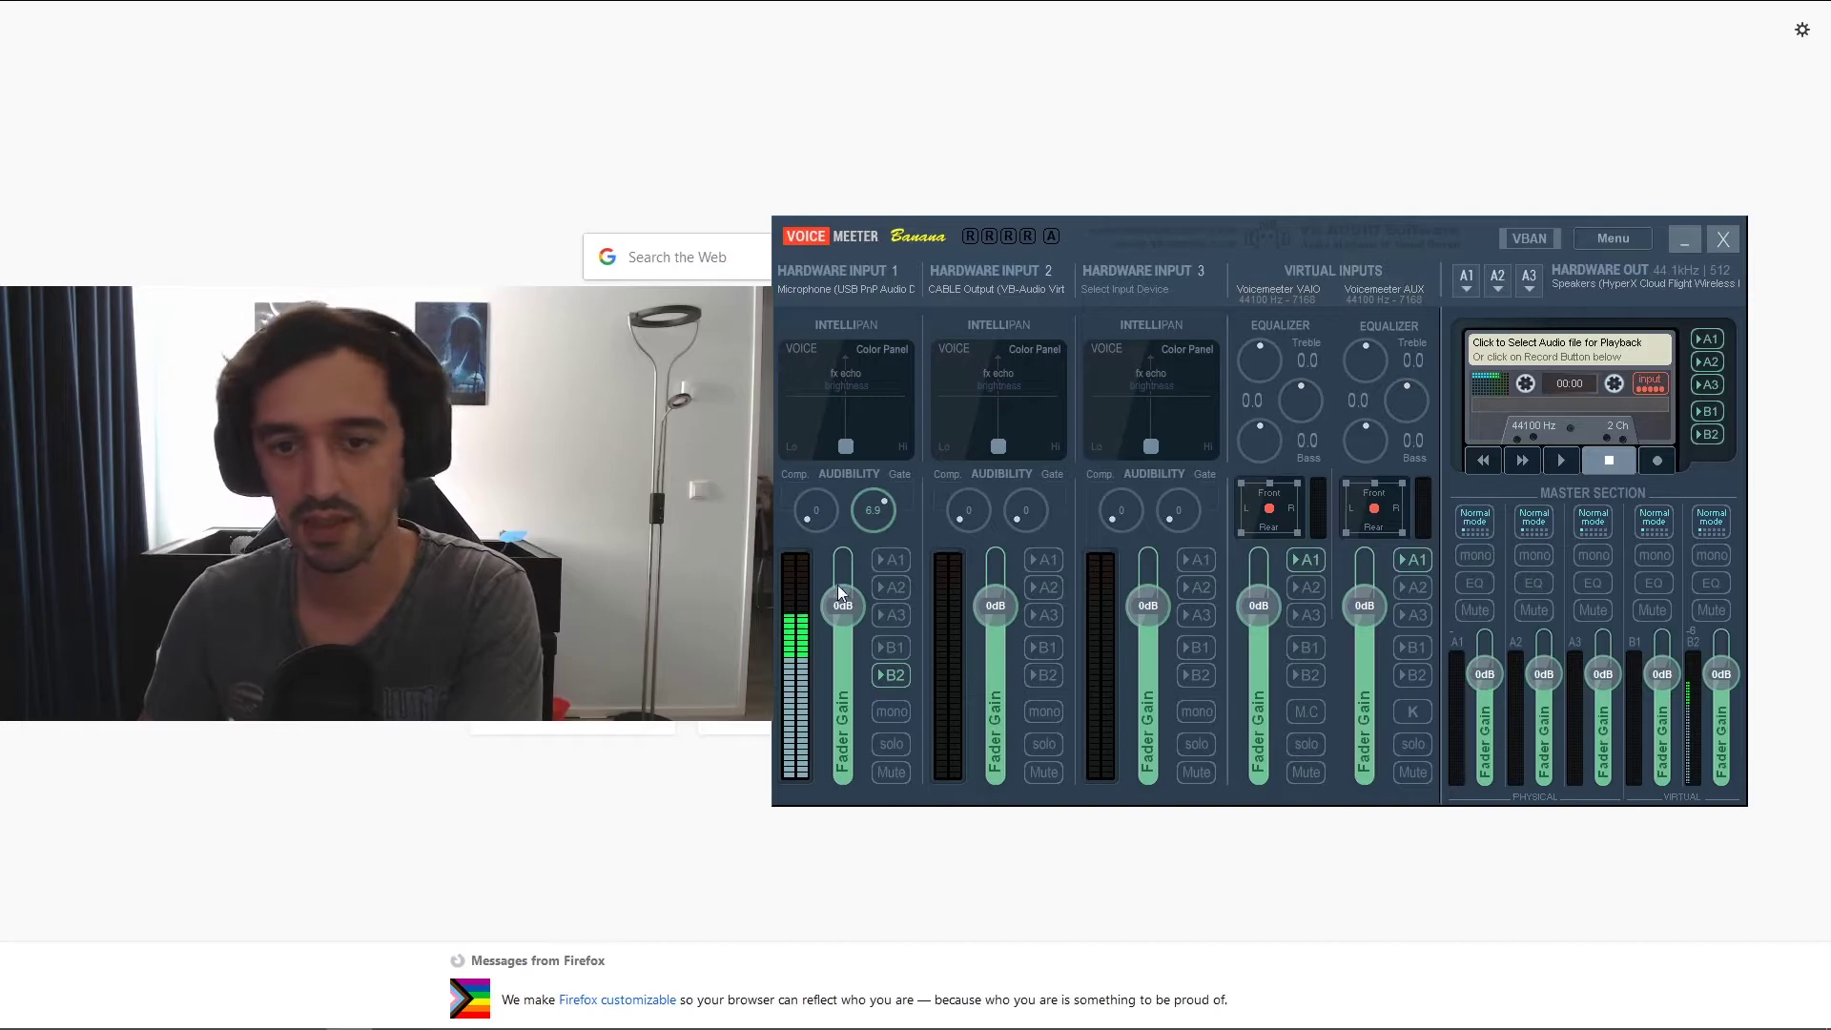
right_click(850, 400)
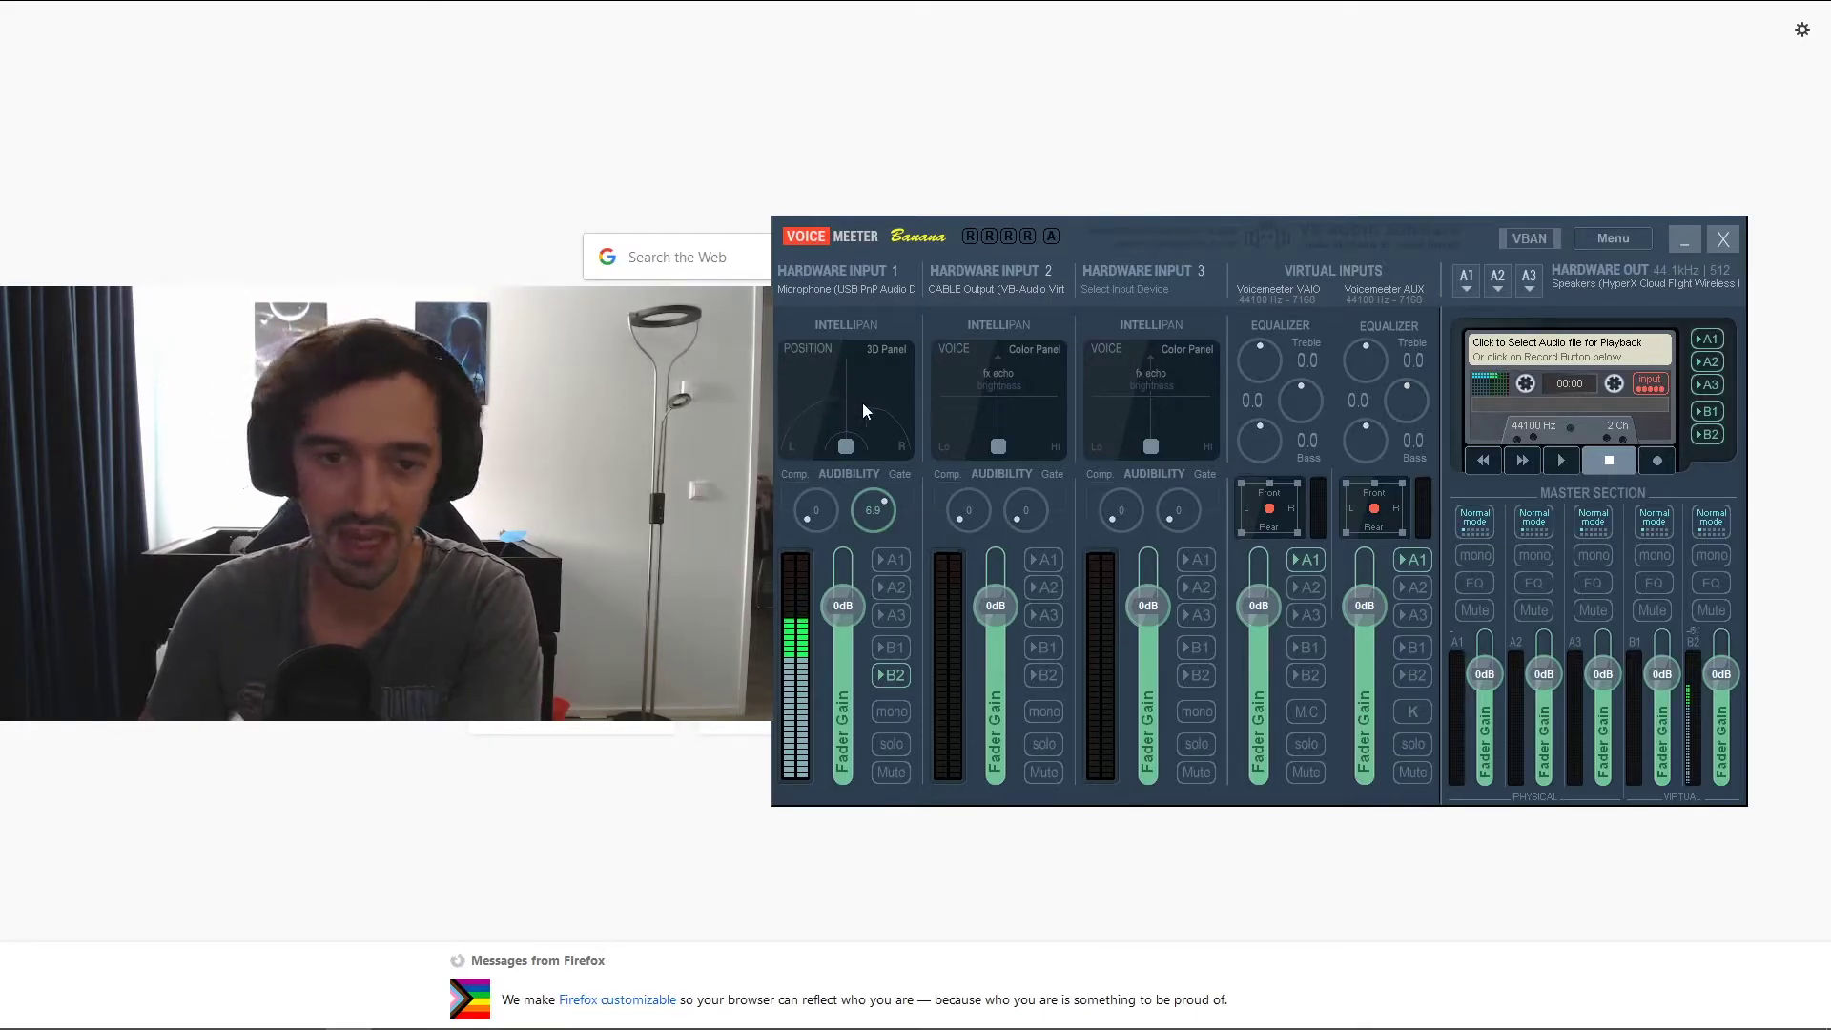
right_click(844, 448)
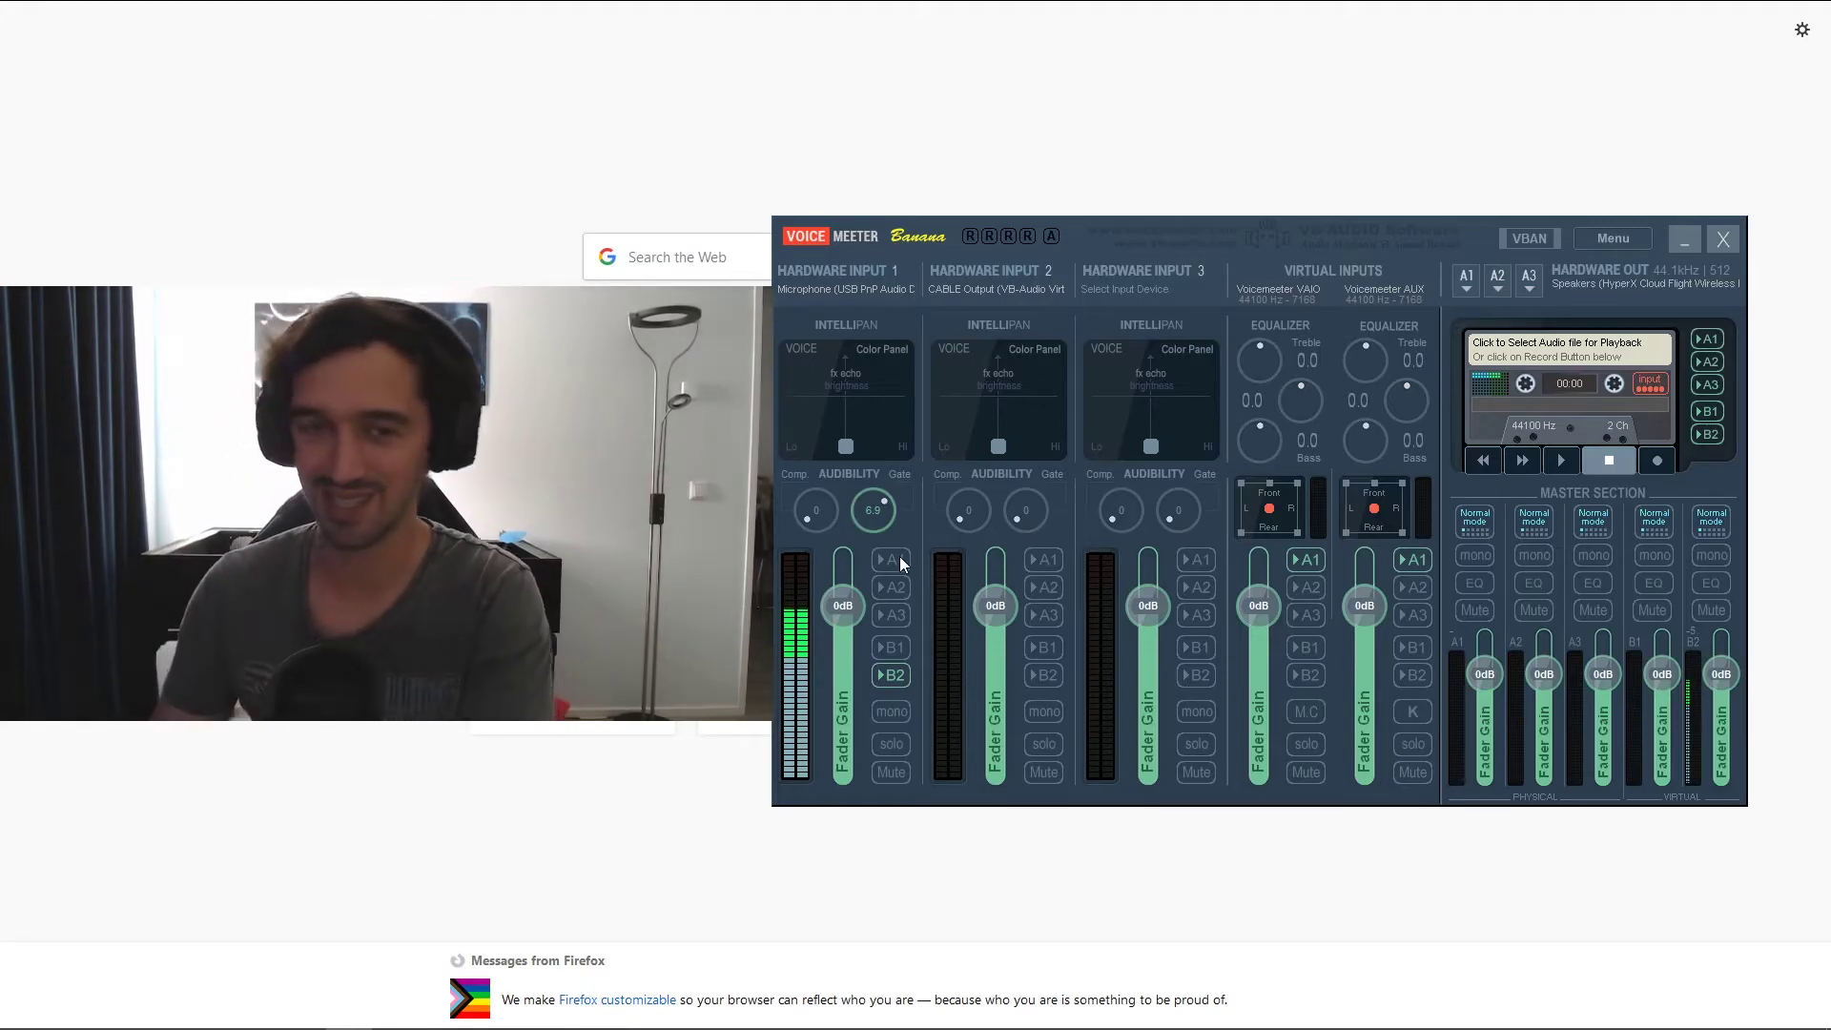
Route Hardware Input 1 to A1, try Intellipan voice positions, then reset it to default
click(900, 558)
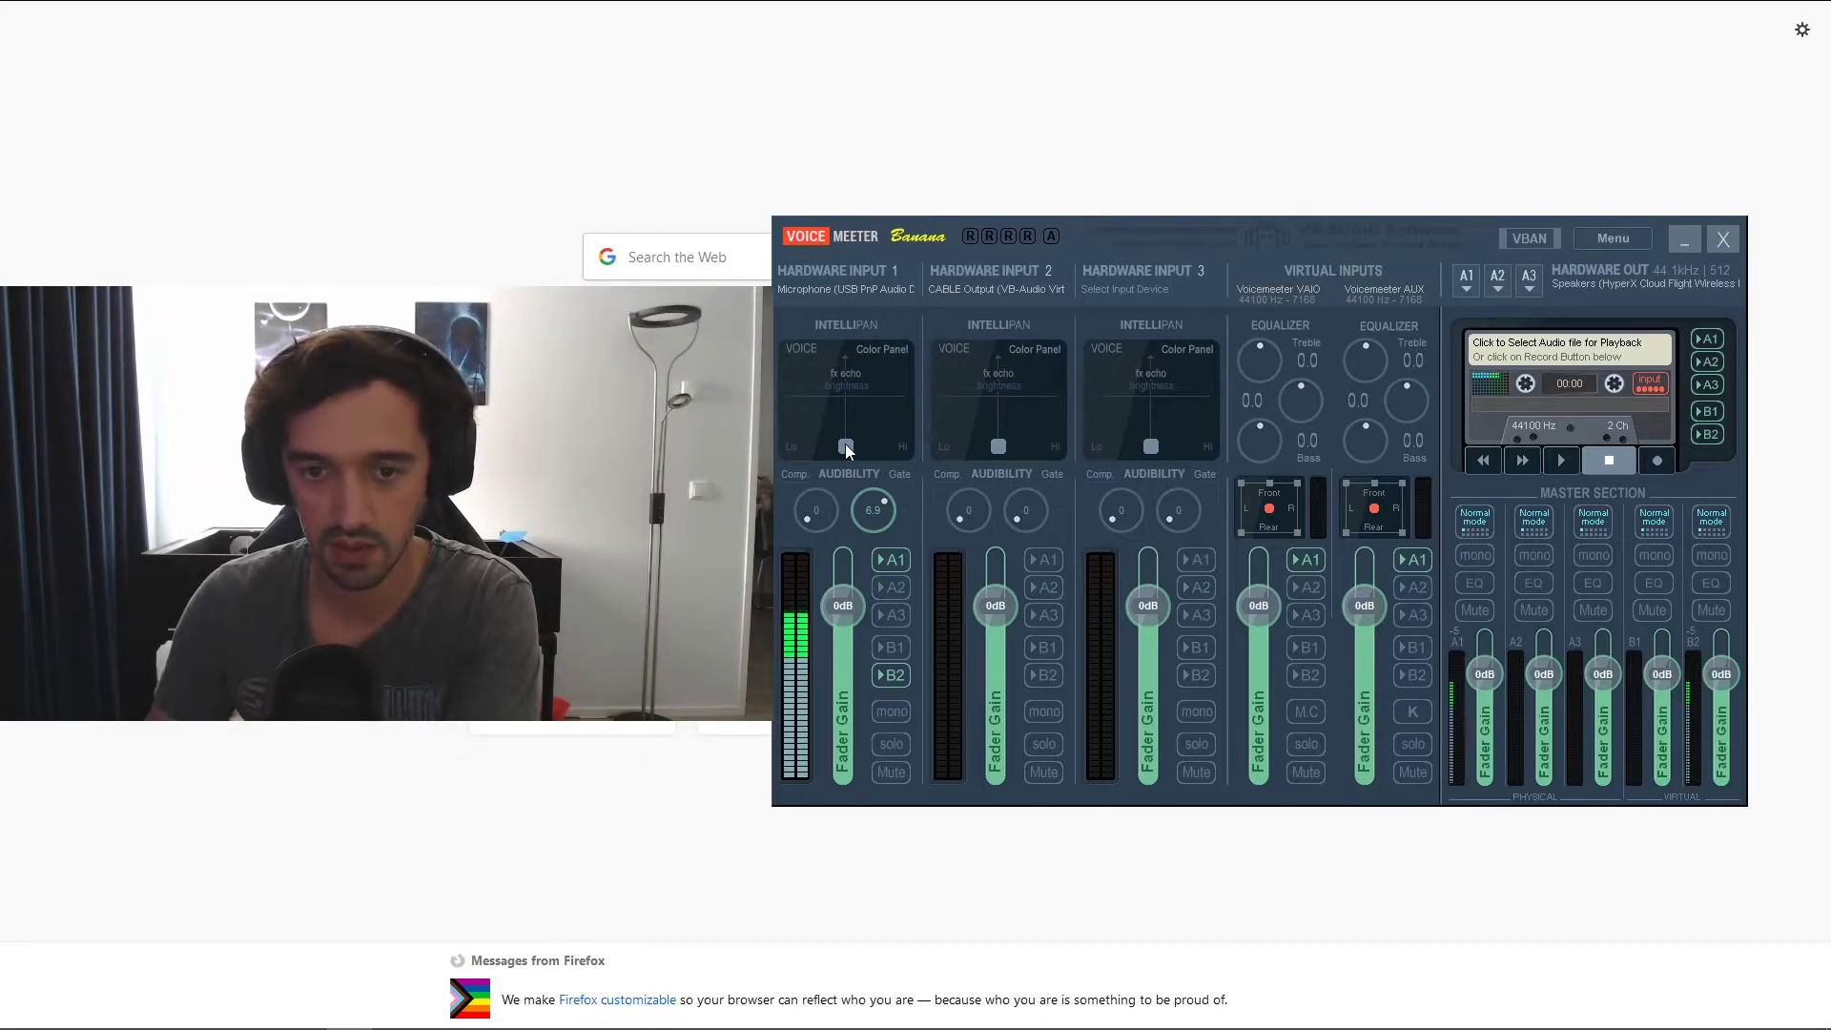
drag(802, 426, 802, 423)
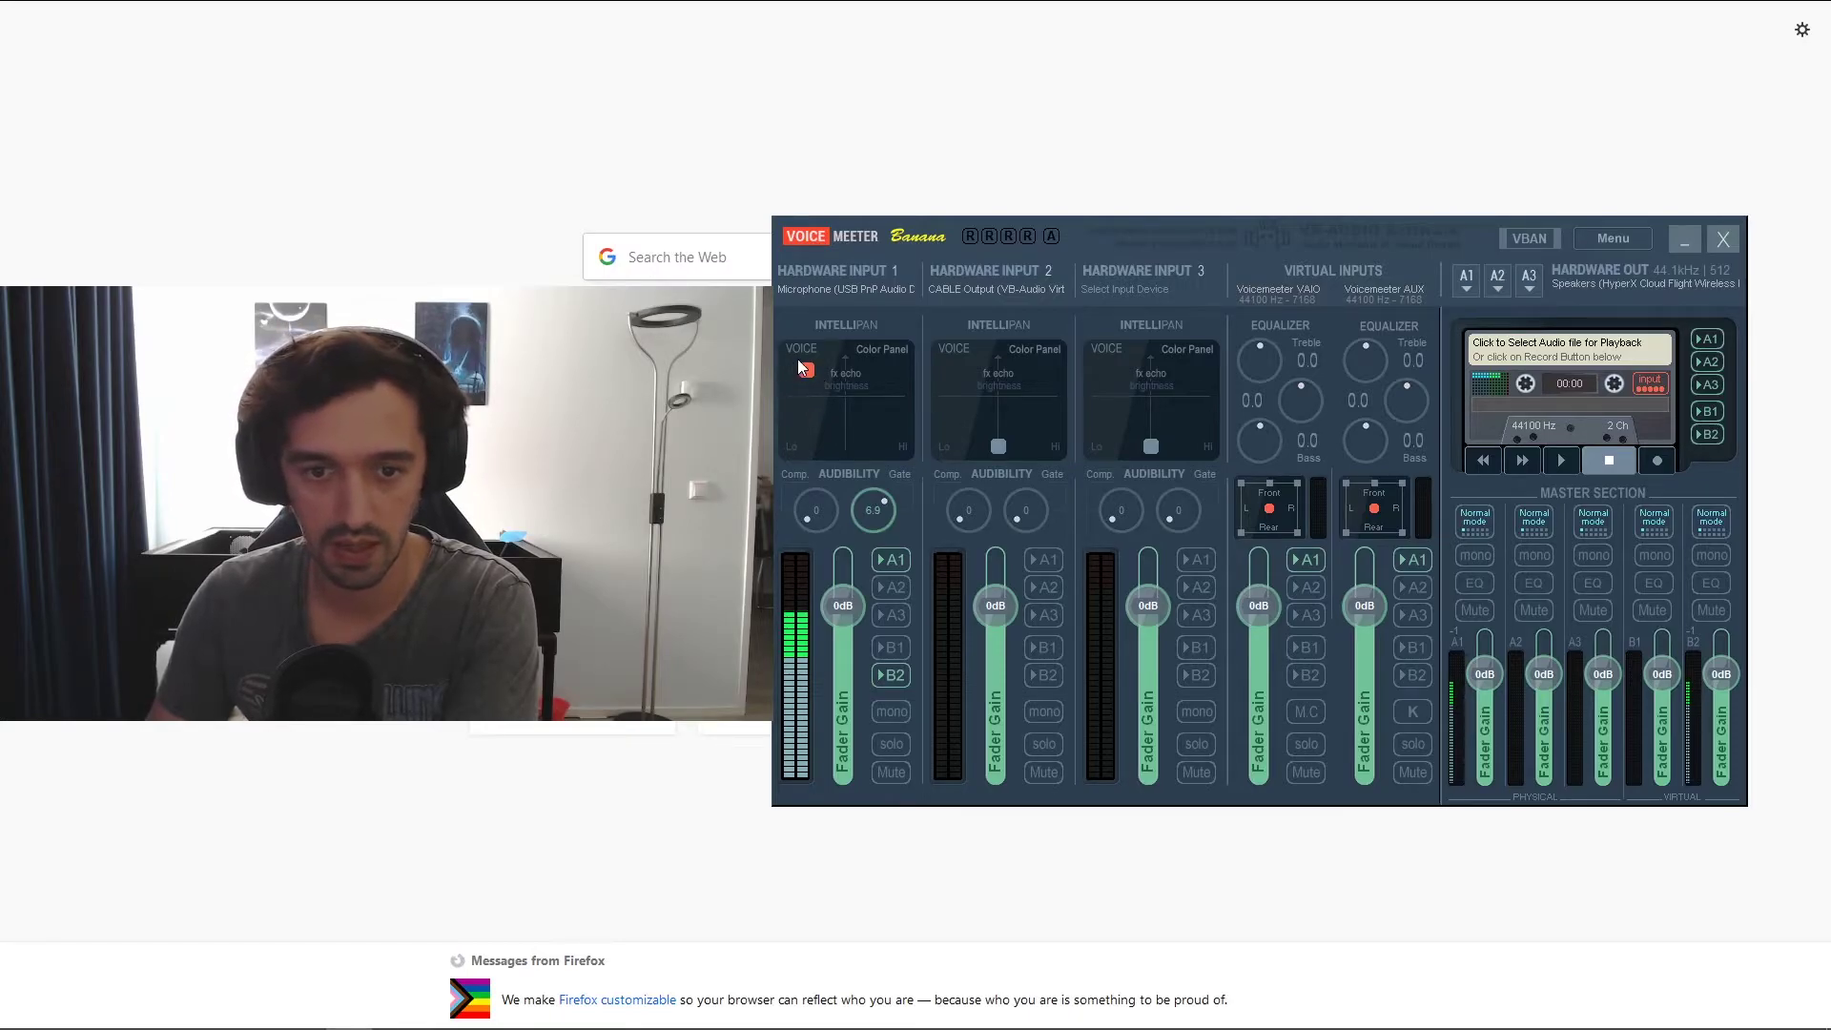
drag(806, 370, 814, 381)
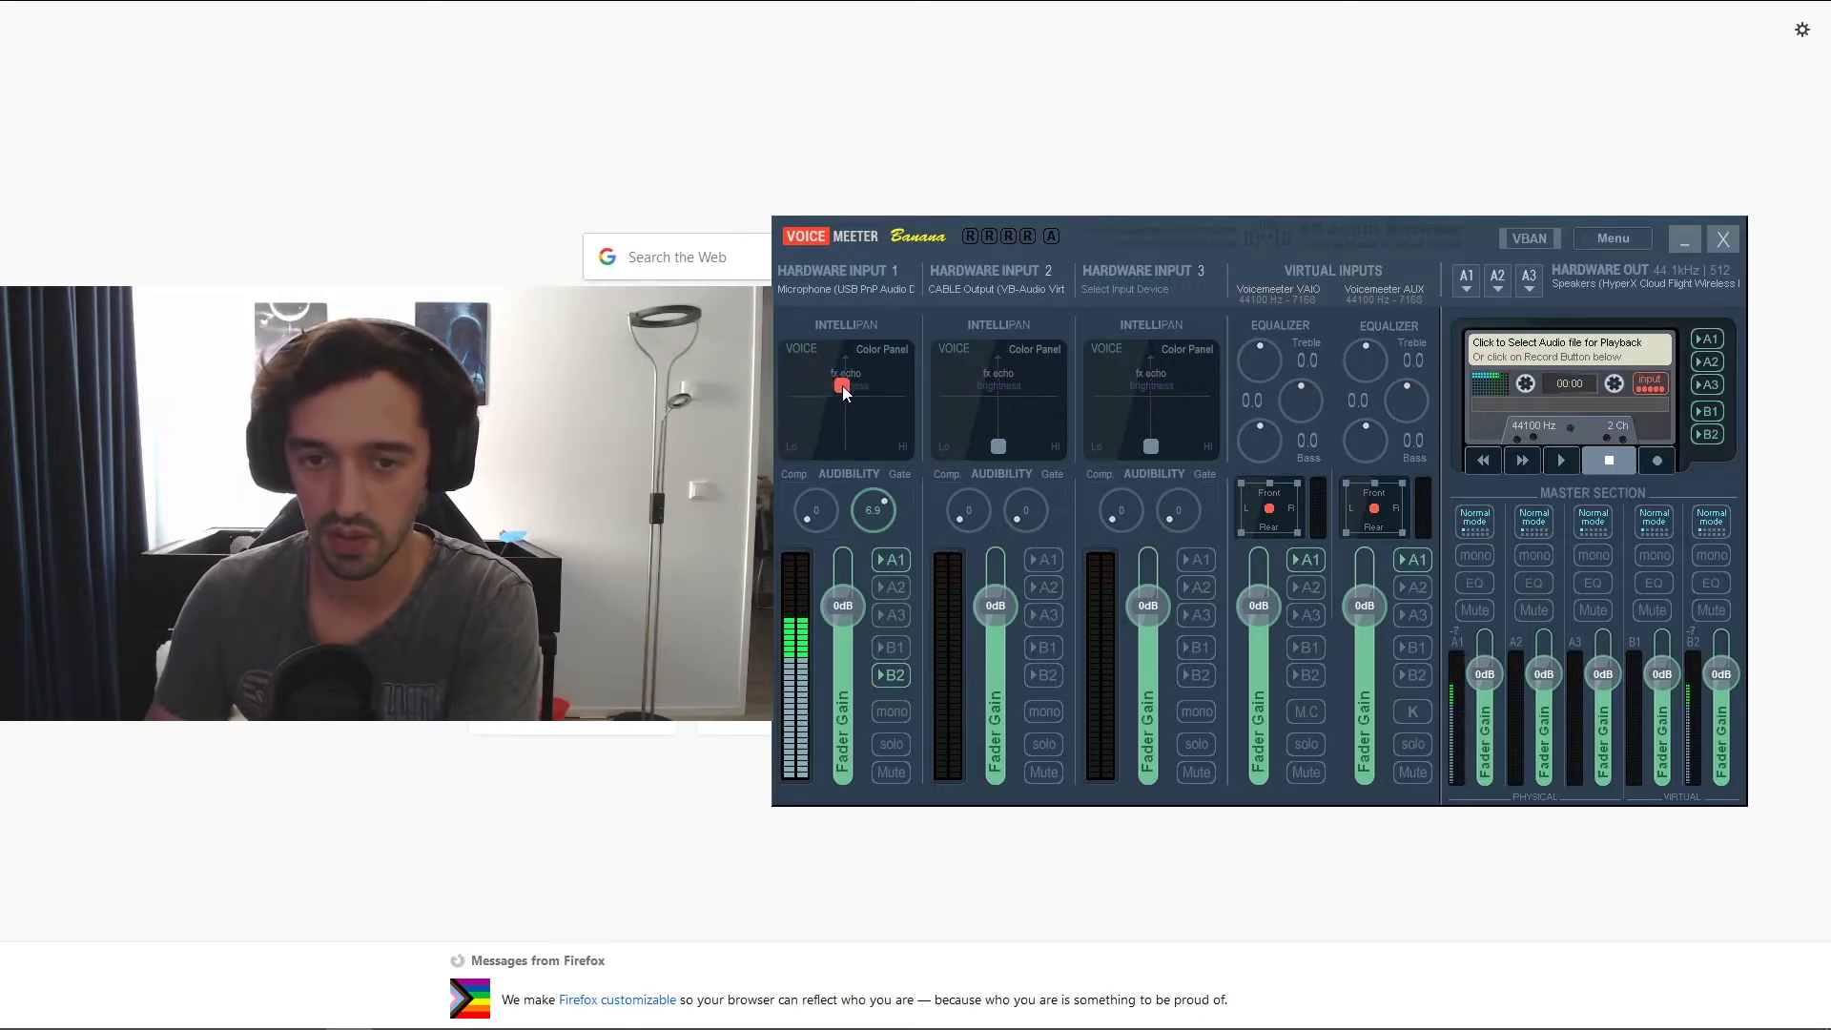
drag(868, 379, 896, 373)
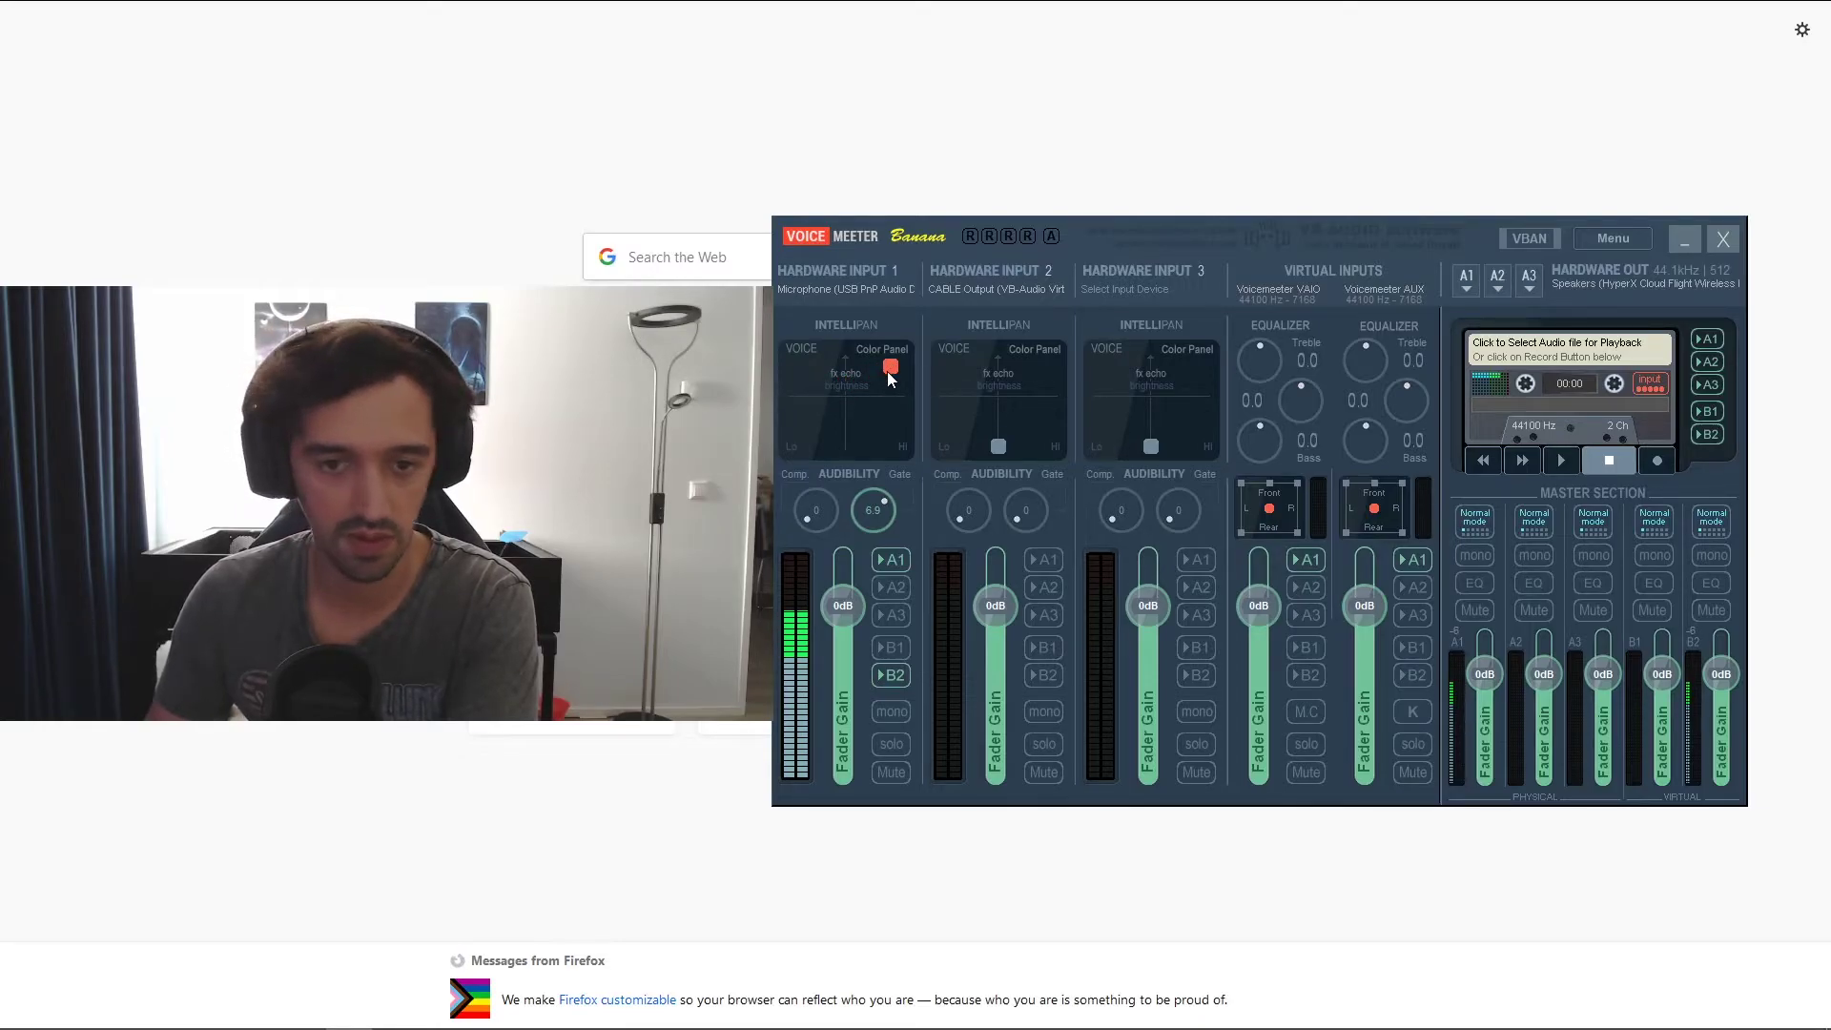
drag(877, 382, 888, 438)
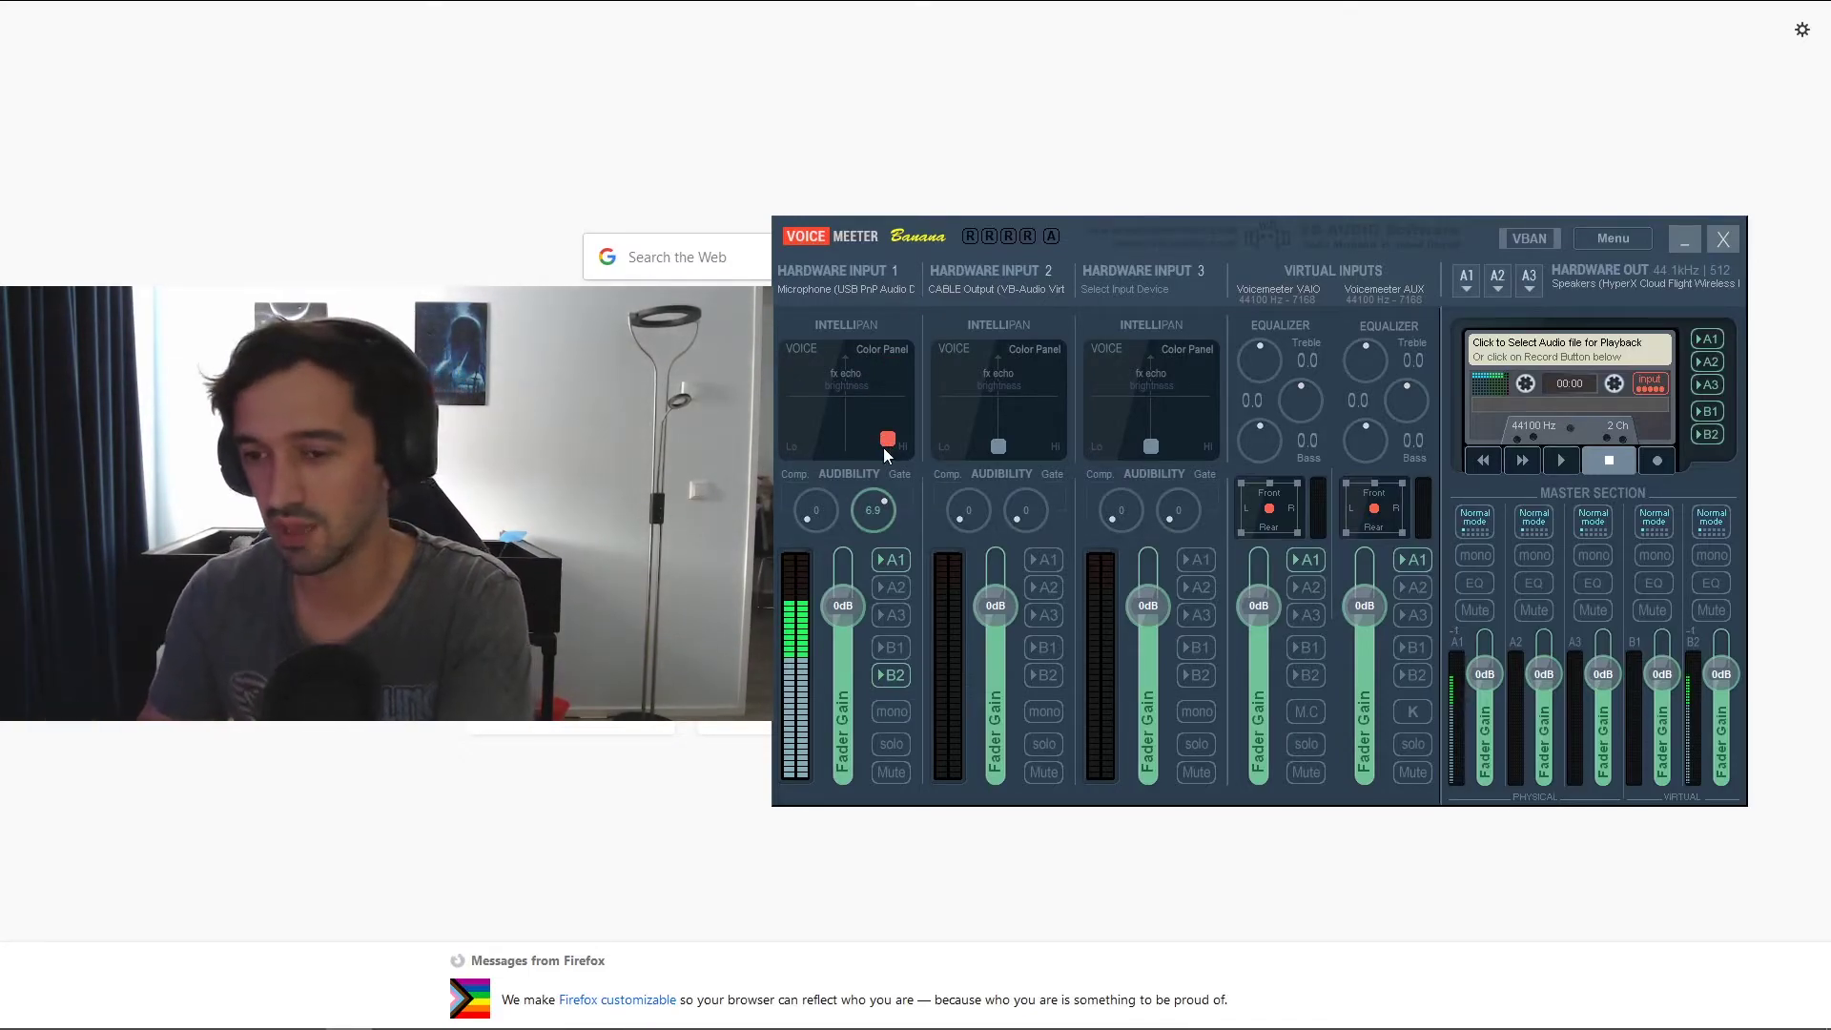
drag(894, 440, 885, 441)
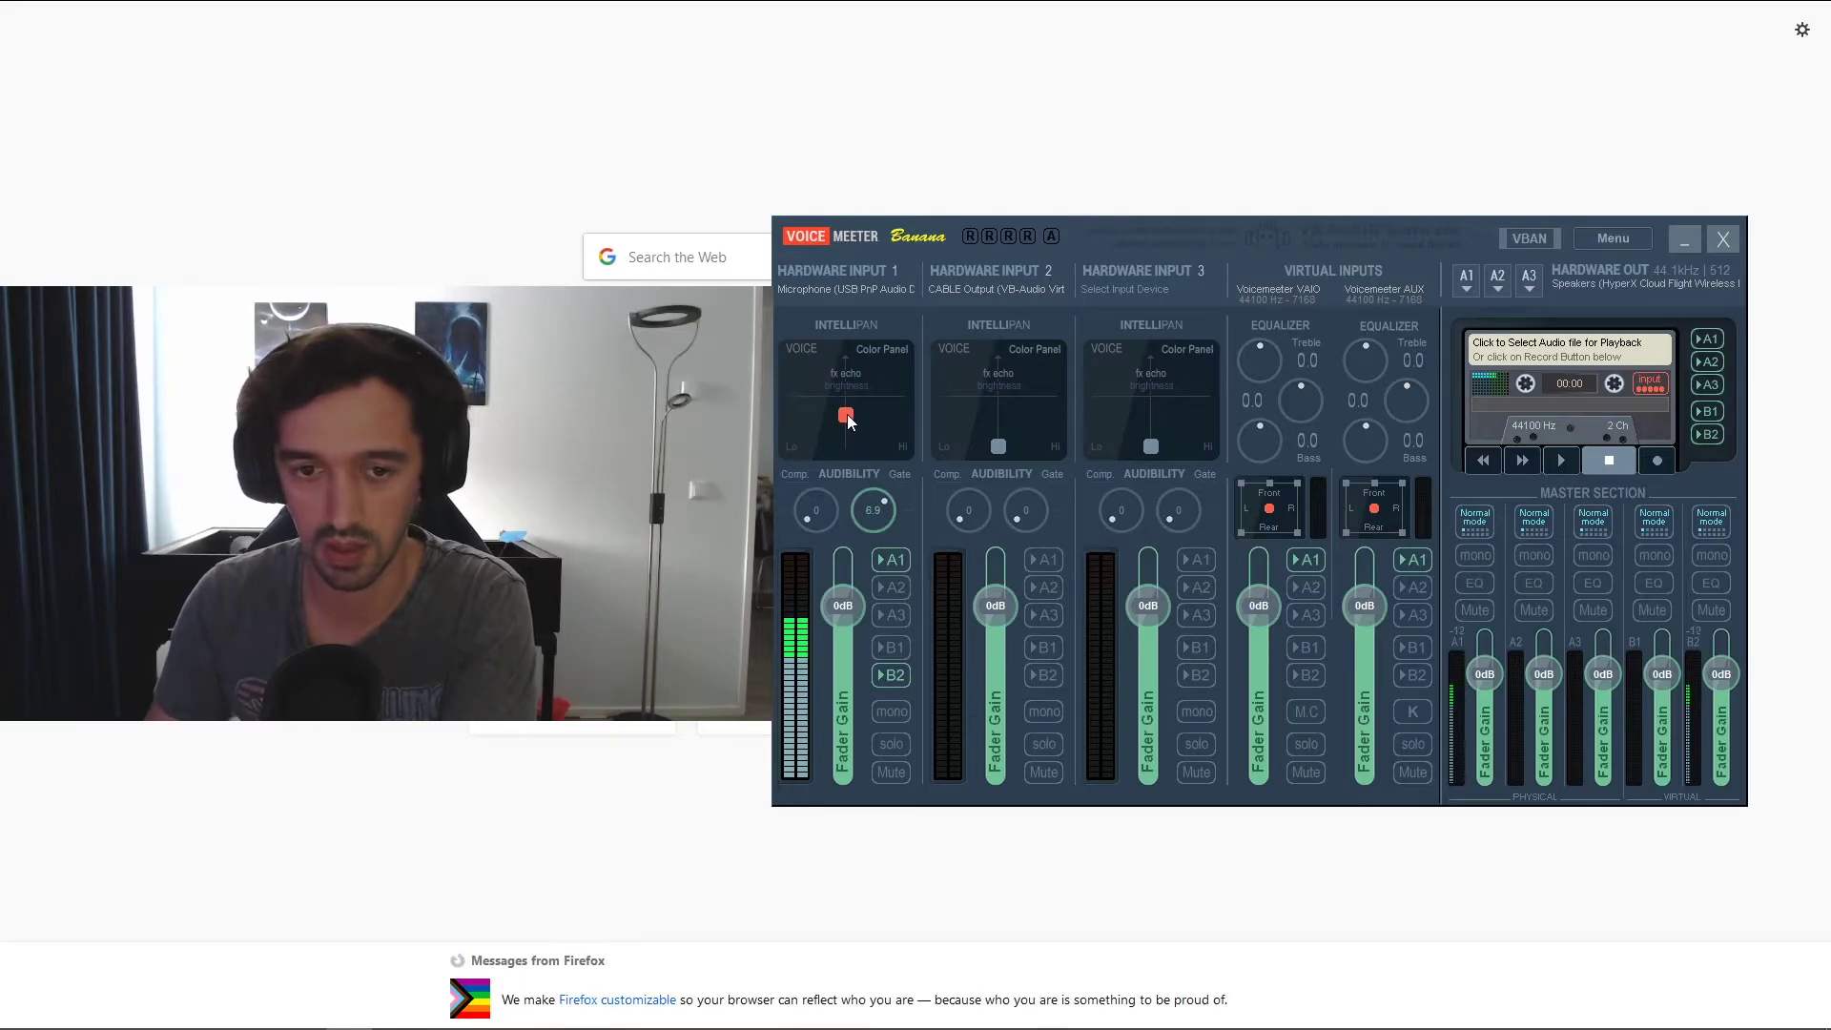
double_click(850, 412)
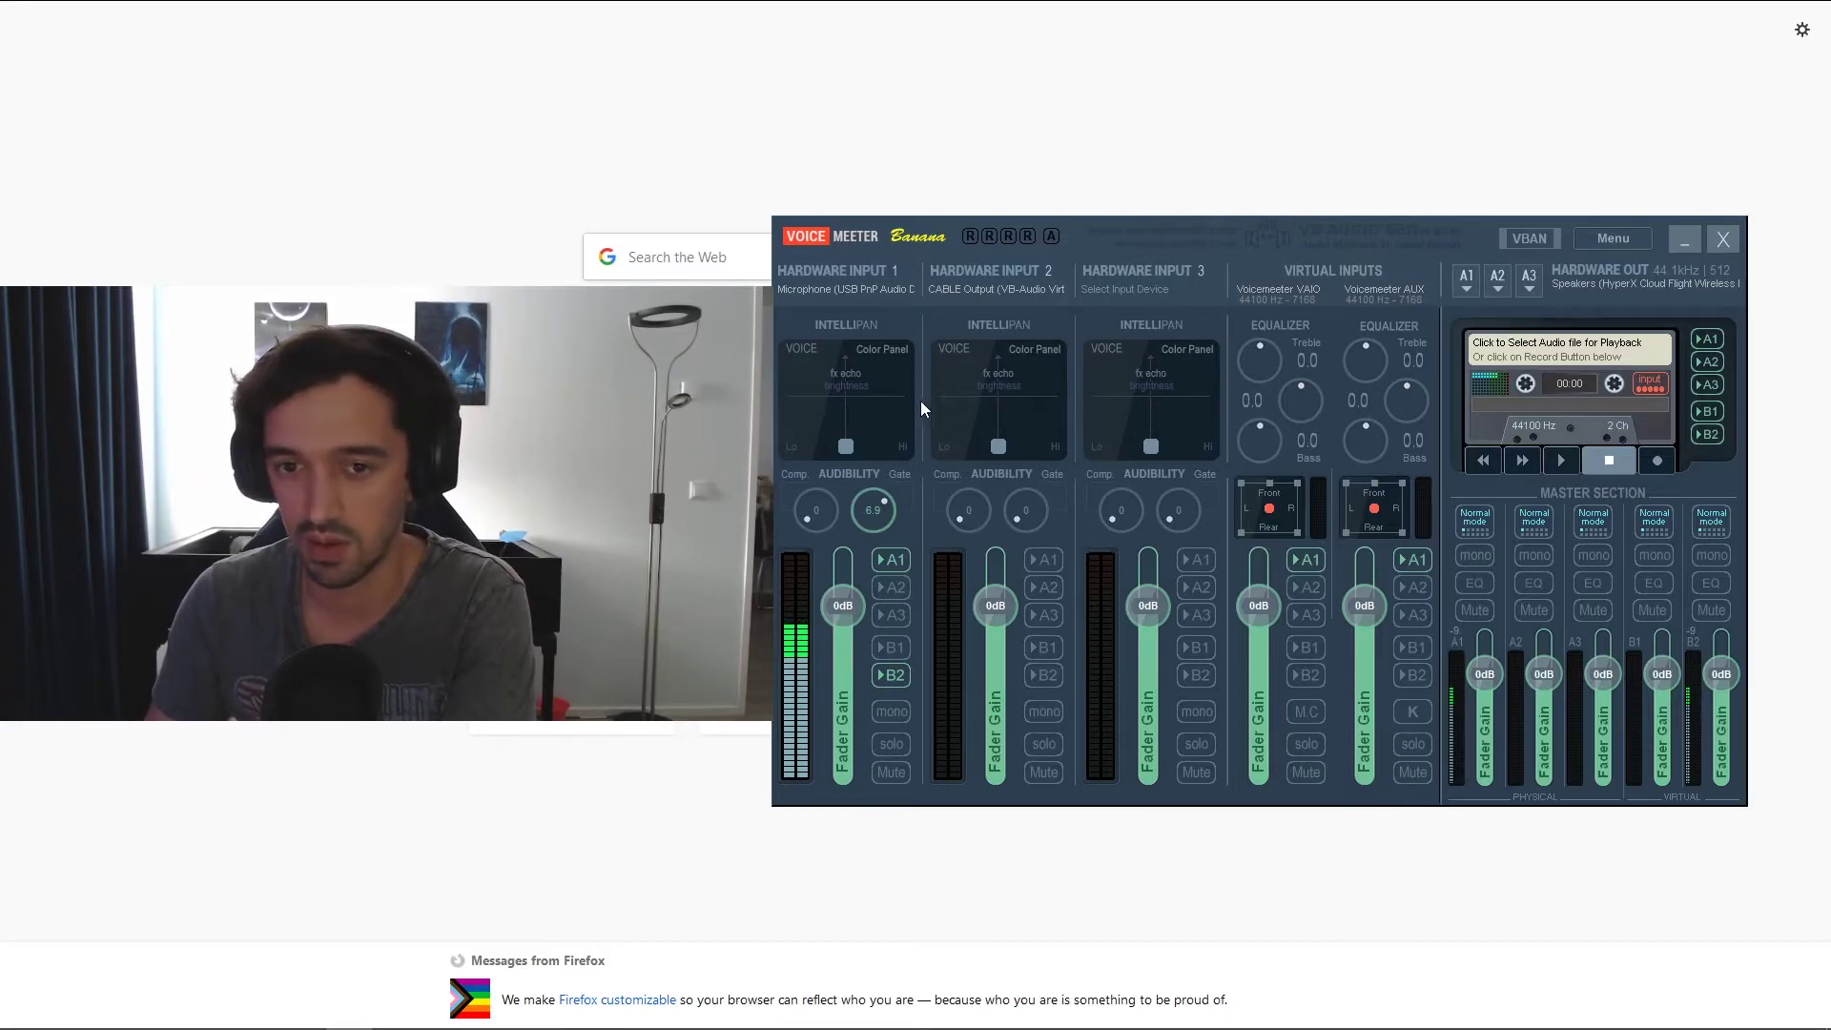
Switch Hardware Input 1's Intellipan to Modulation and try the point up-right before returning it
right_click(869, 409)
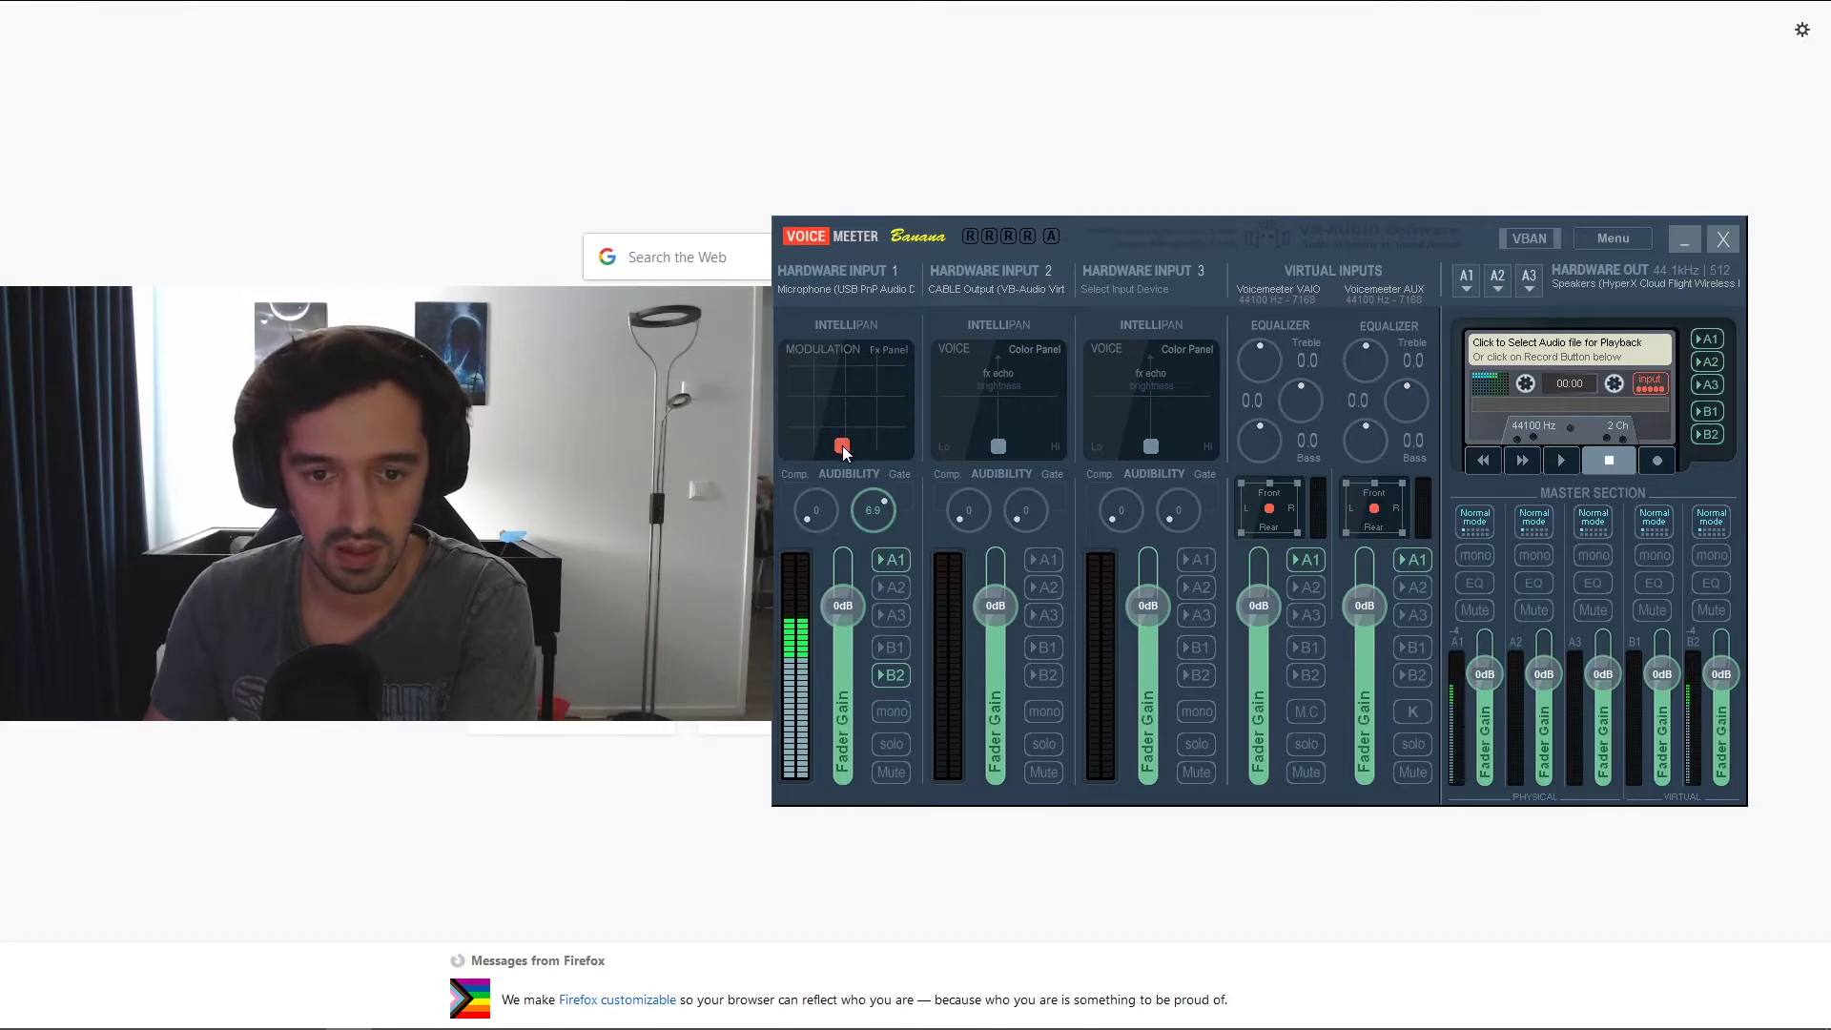
drag(812, 434, 809, 431)
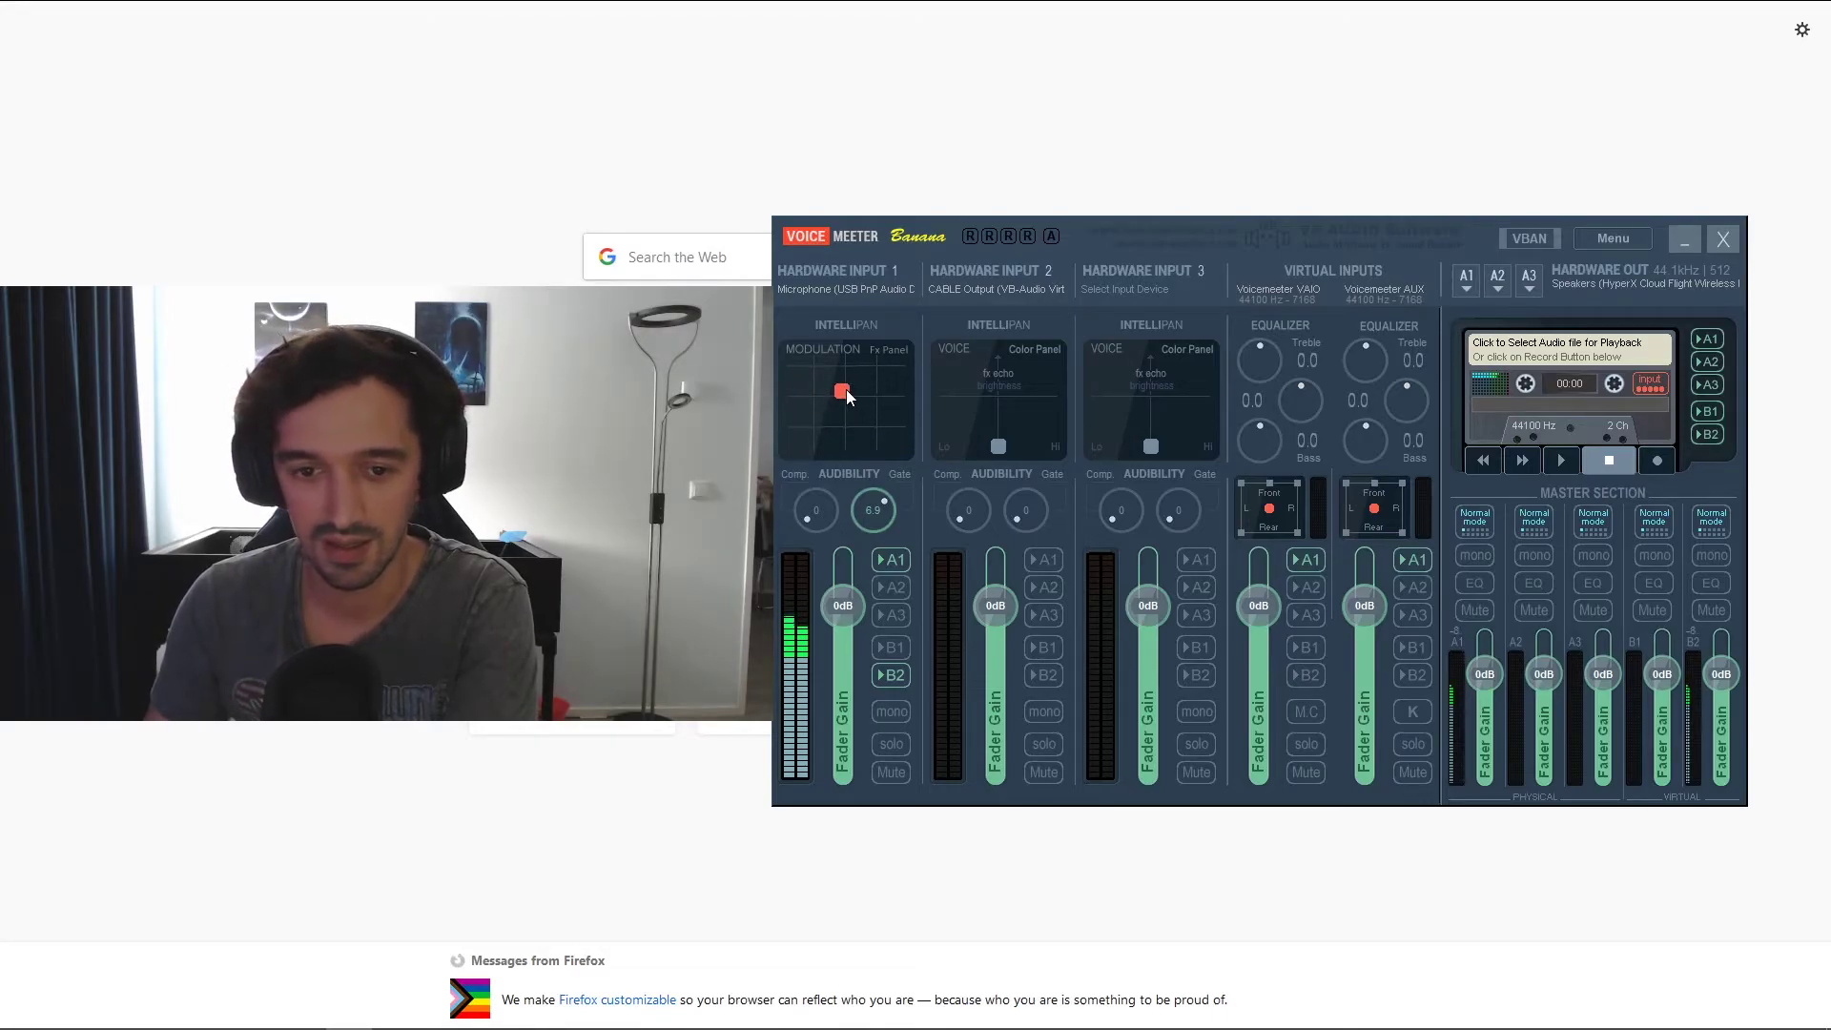
drag(849, 389, 862, 389)
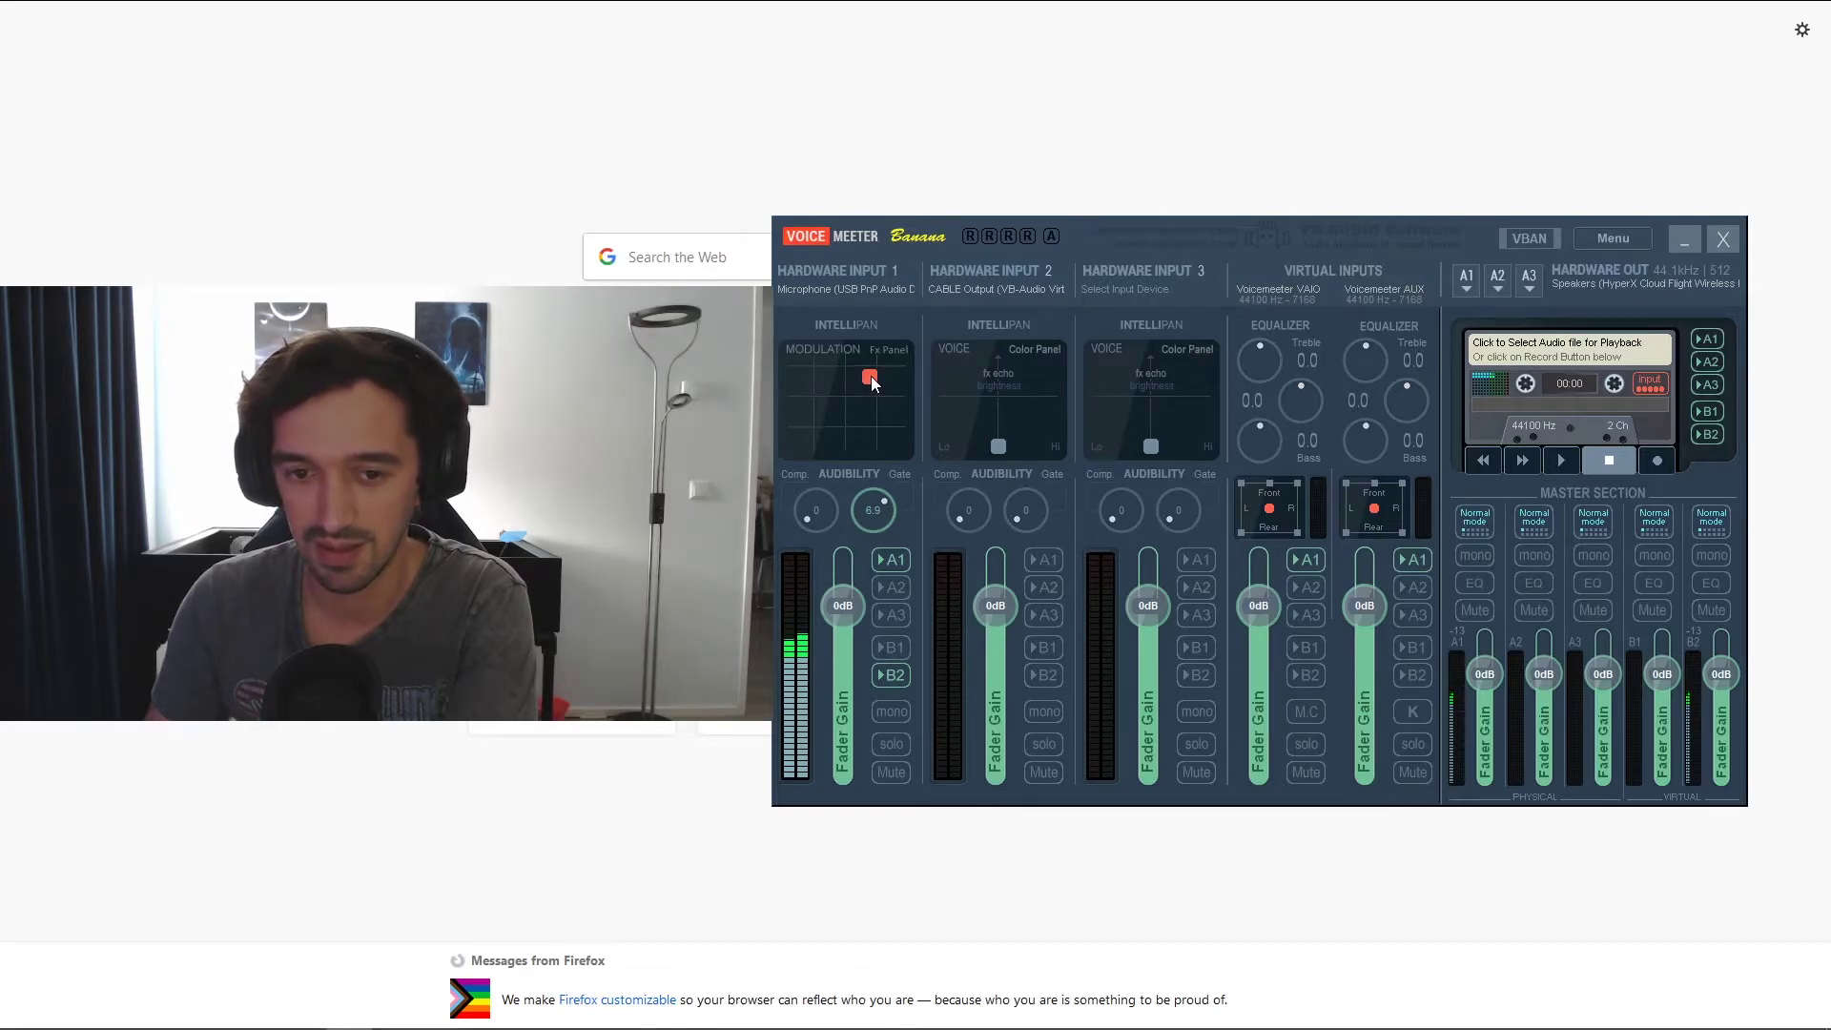
mouse_move(874, 387)
mouse_down()
mouse_move(879, 413)
mouse_move(862, 414)
mouse_move(879, 415)
mouse_move(824, 439)
mouse_move(805, 405)
mouse_move(860, 397)
mouse_up()
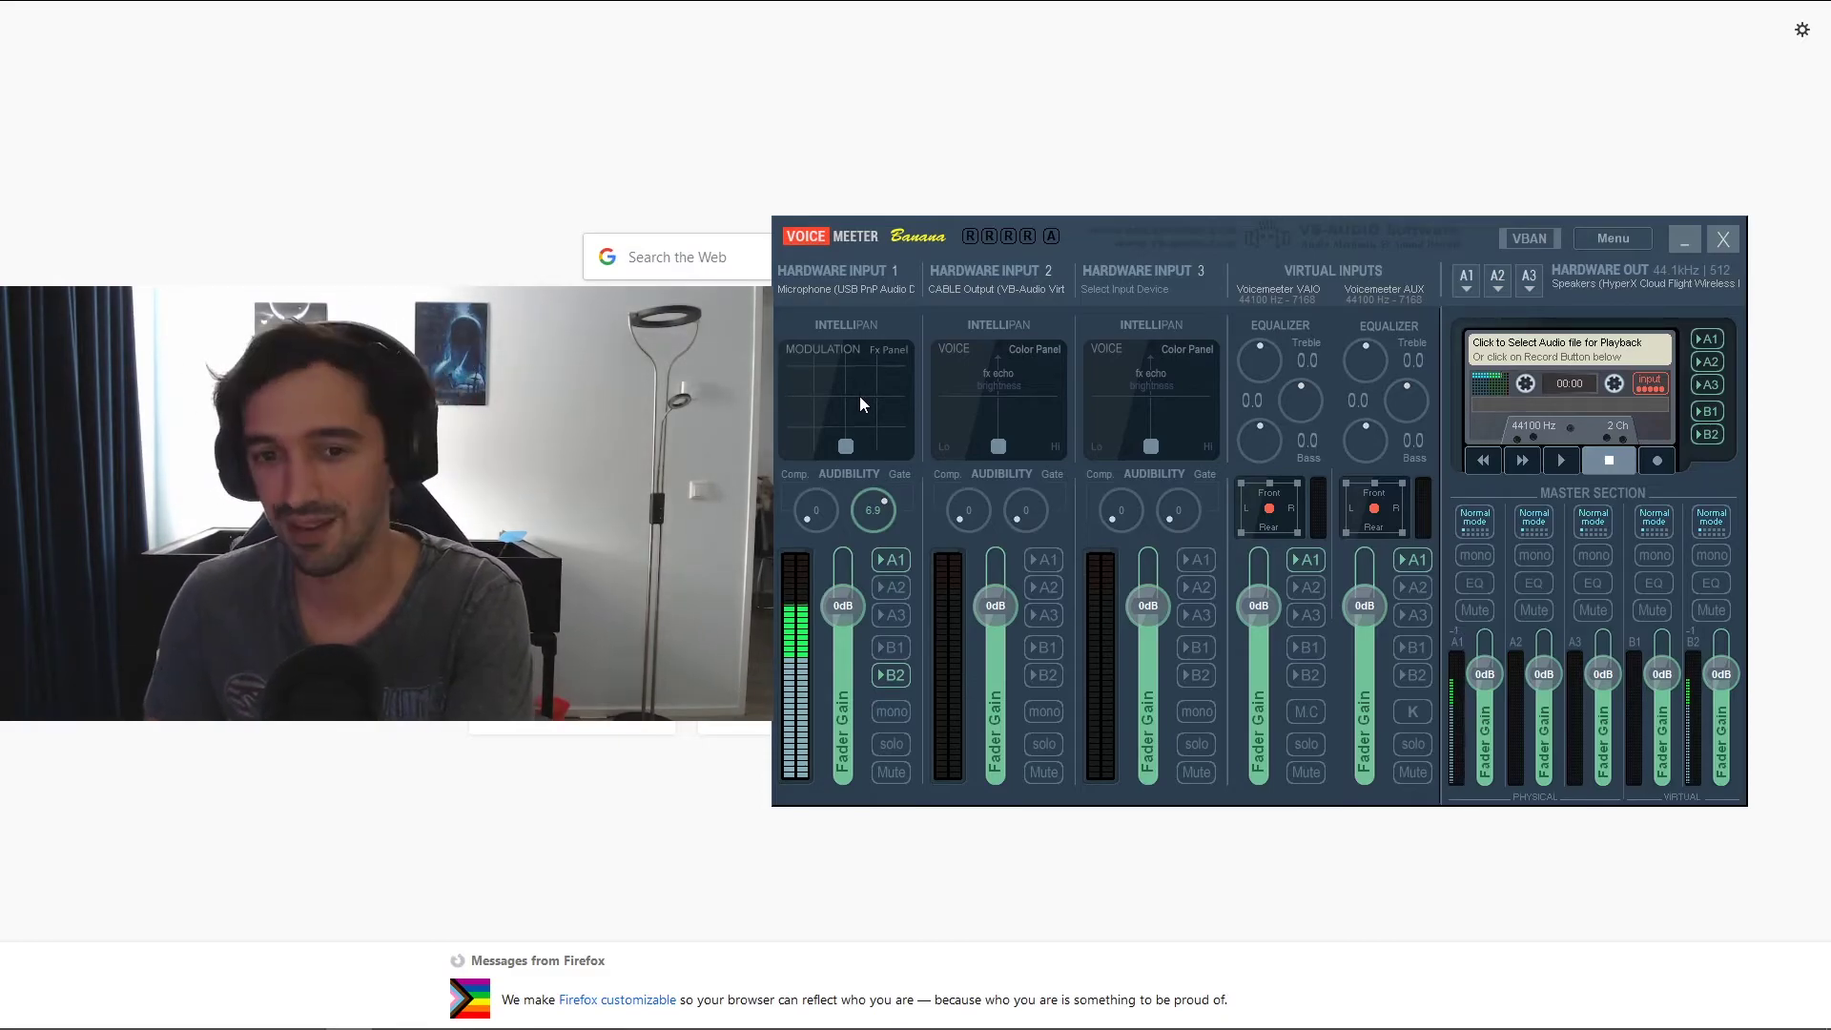
Move Hardware Input 1's 3D Intellipan position front, left and right, ending back at centre
right_click(852, 444)
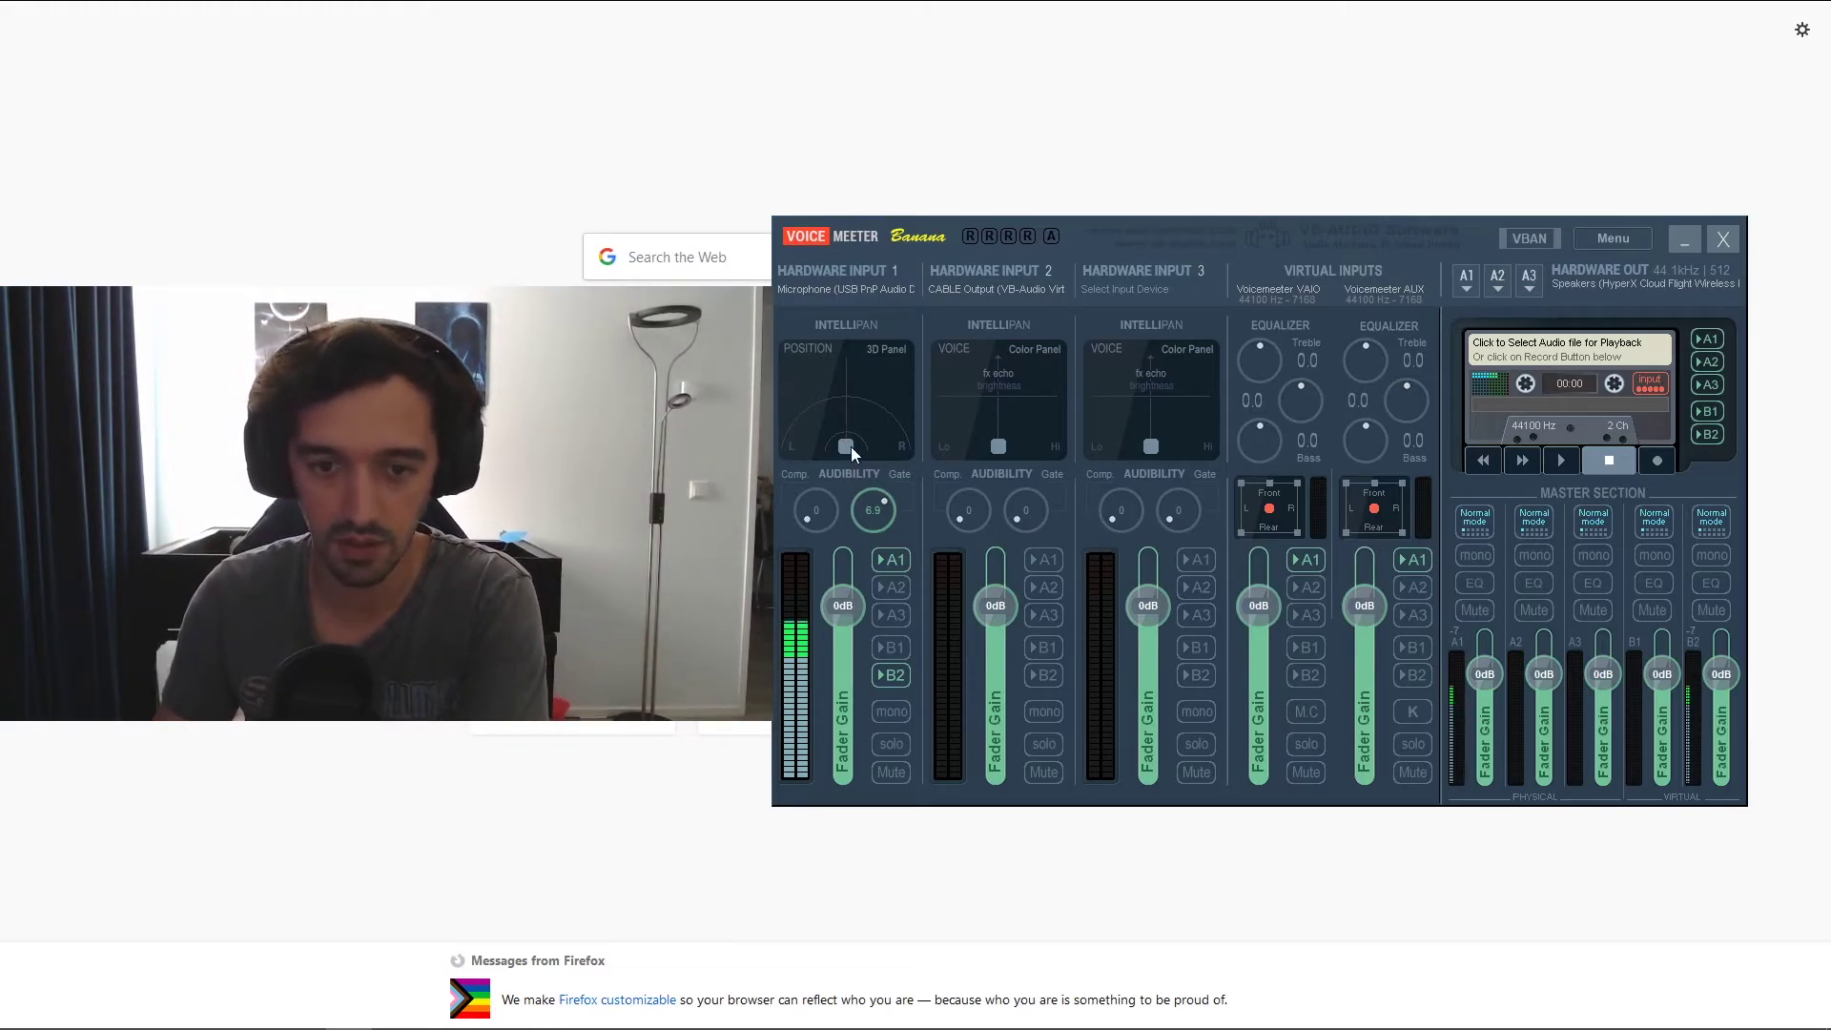
drag(857, 388, 847, 362)
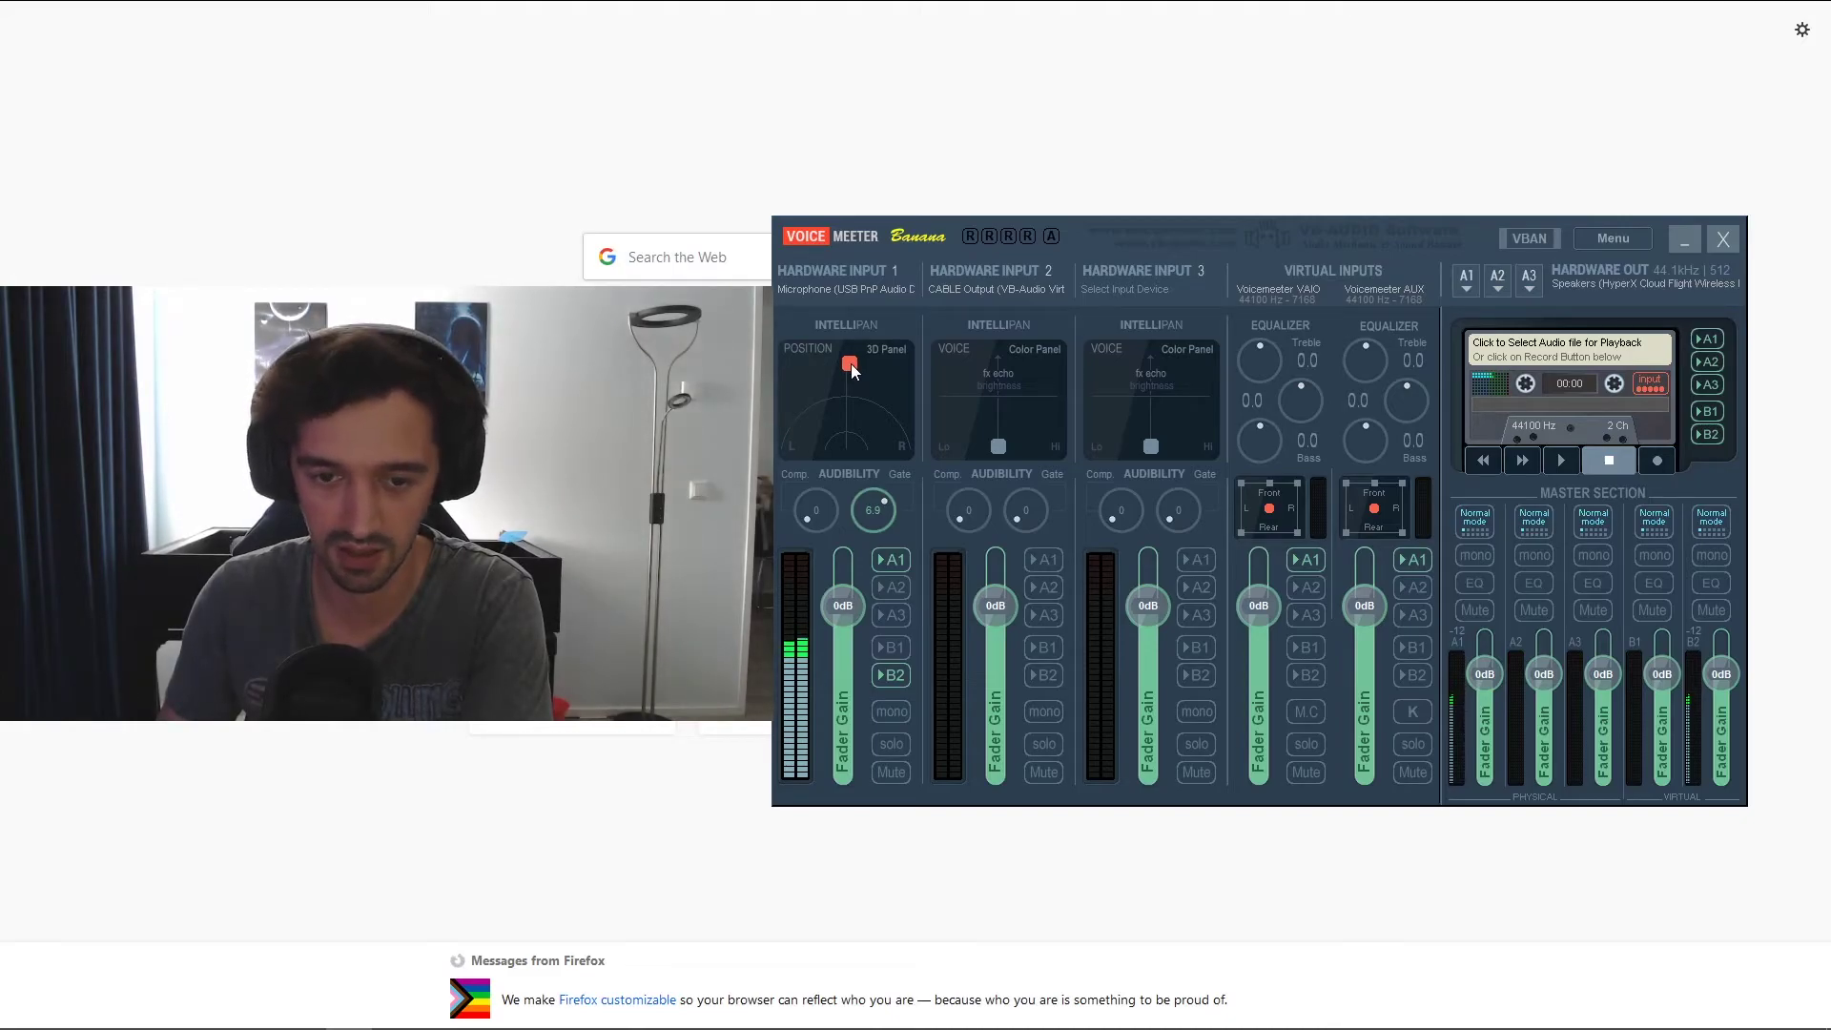
drag(850, 363, 832, 383)
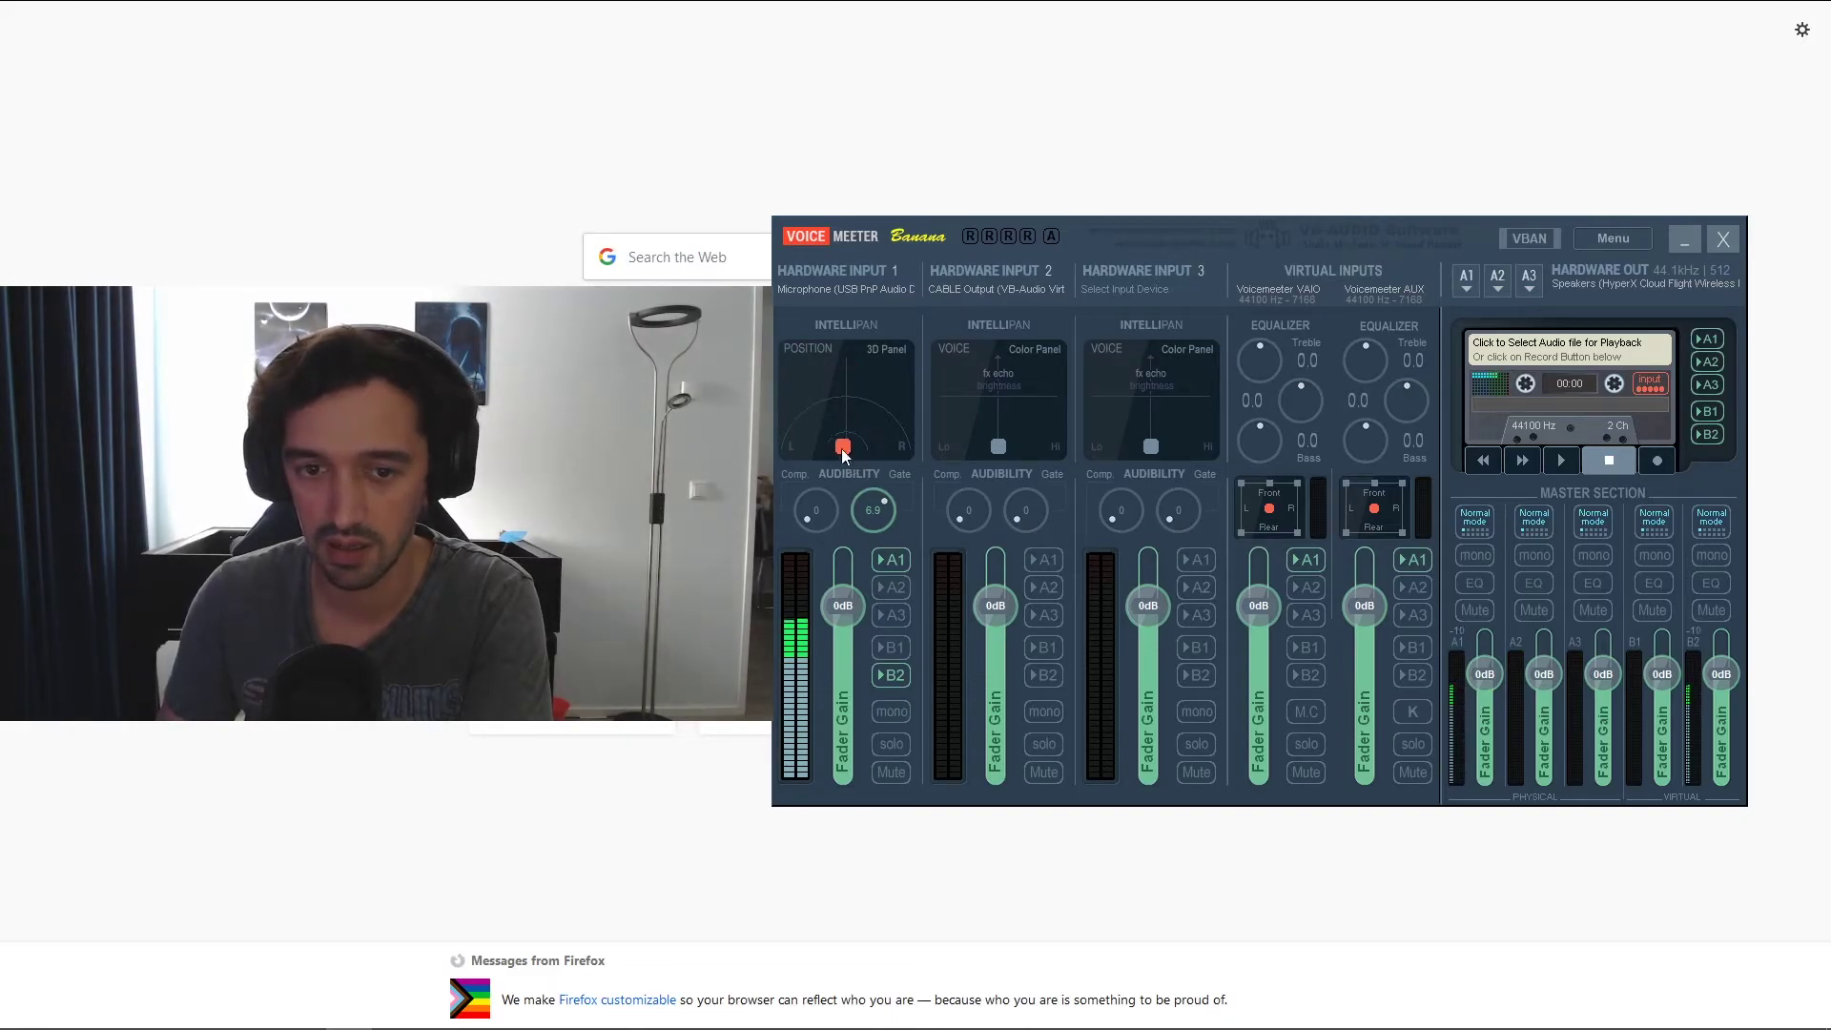
drag(800, 422, 826, 425)
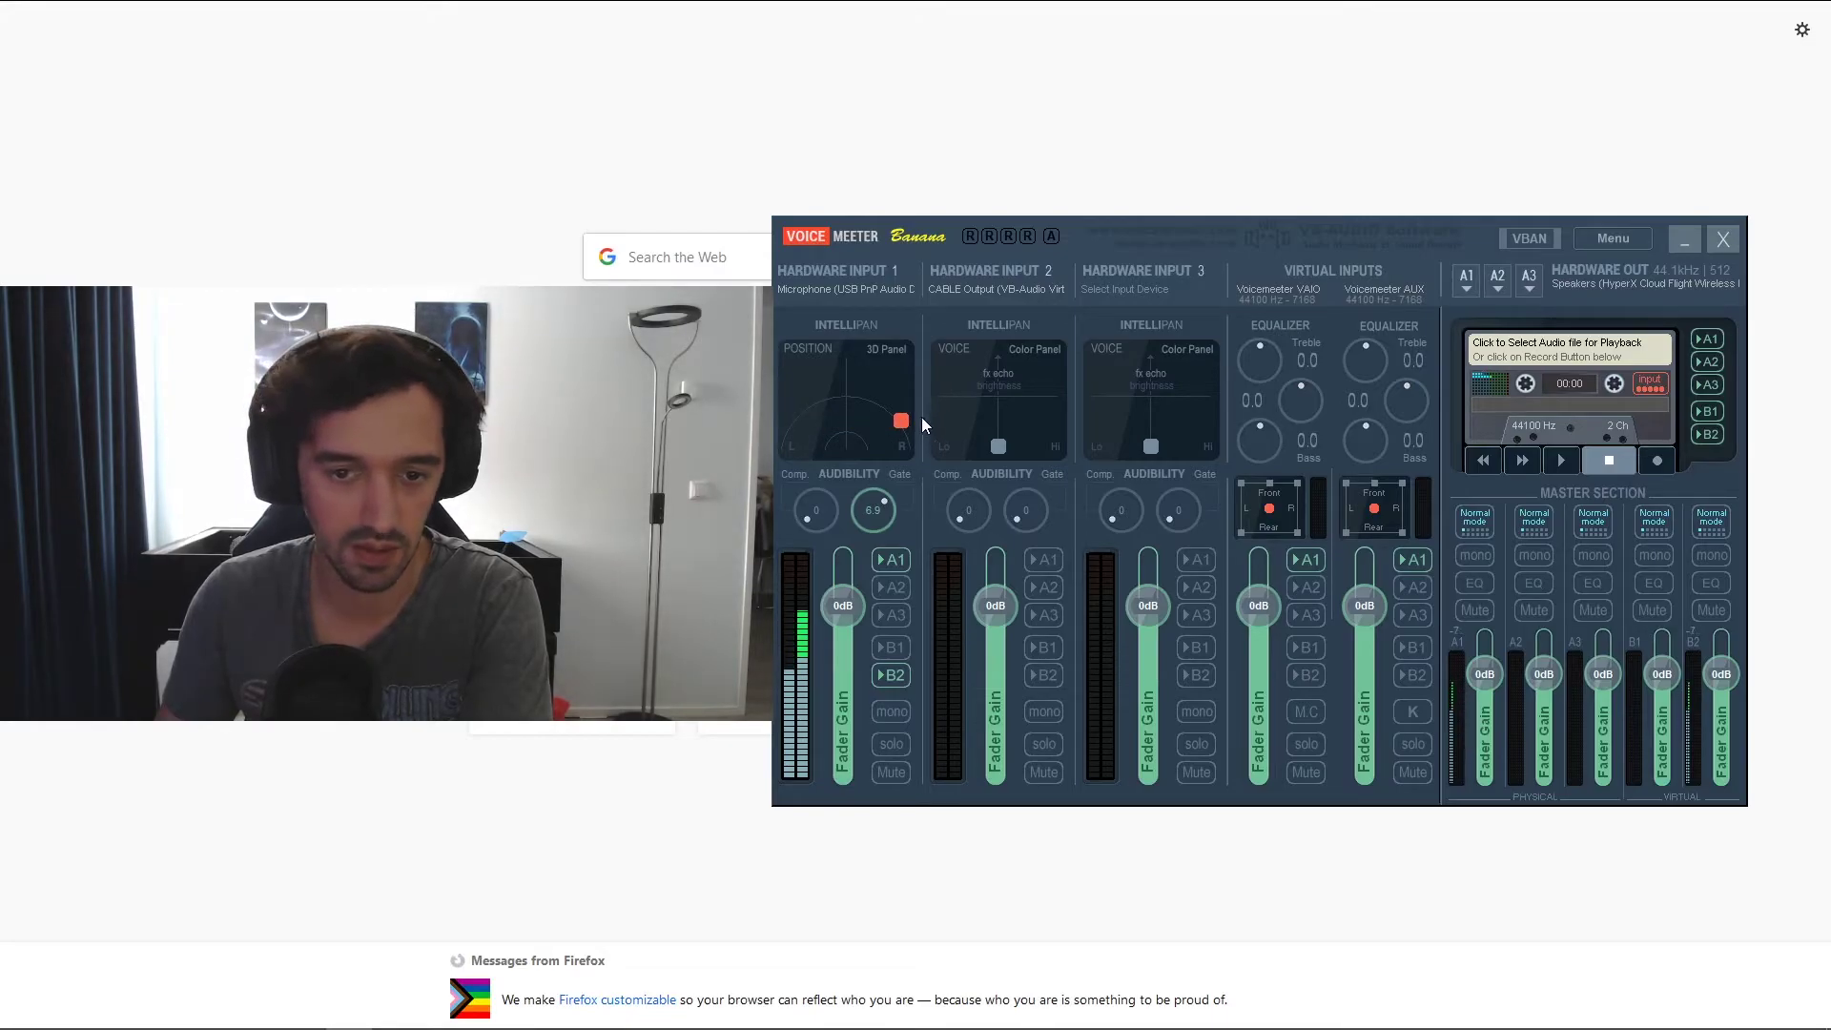
drag(900, 421, 848, 452)
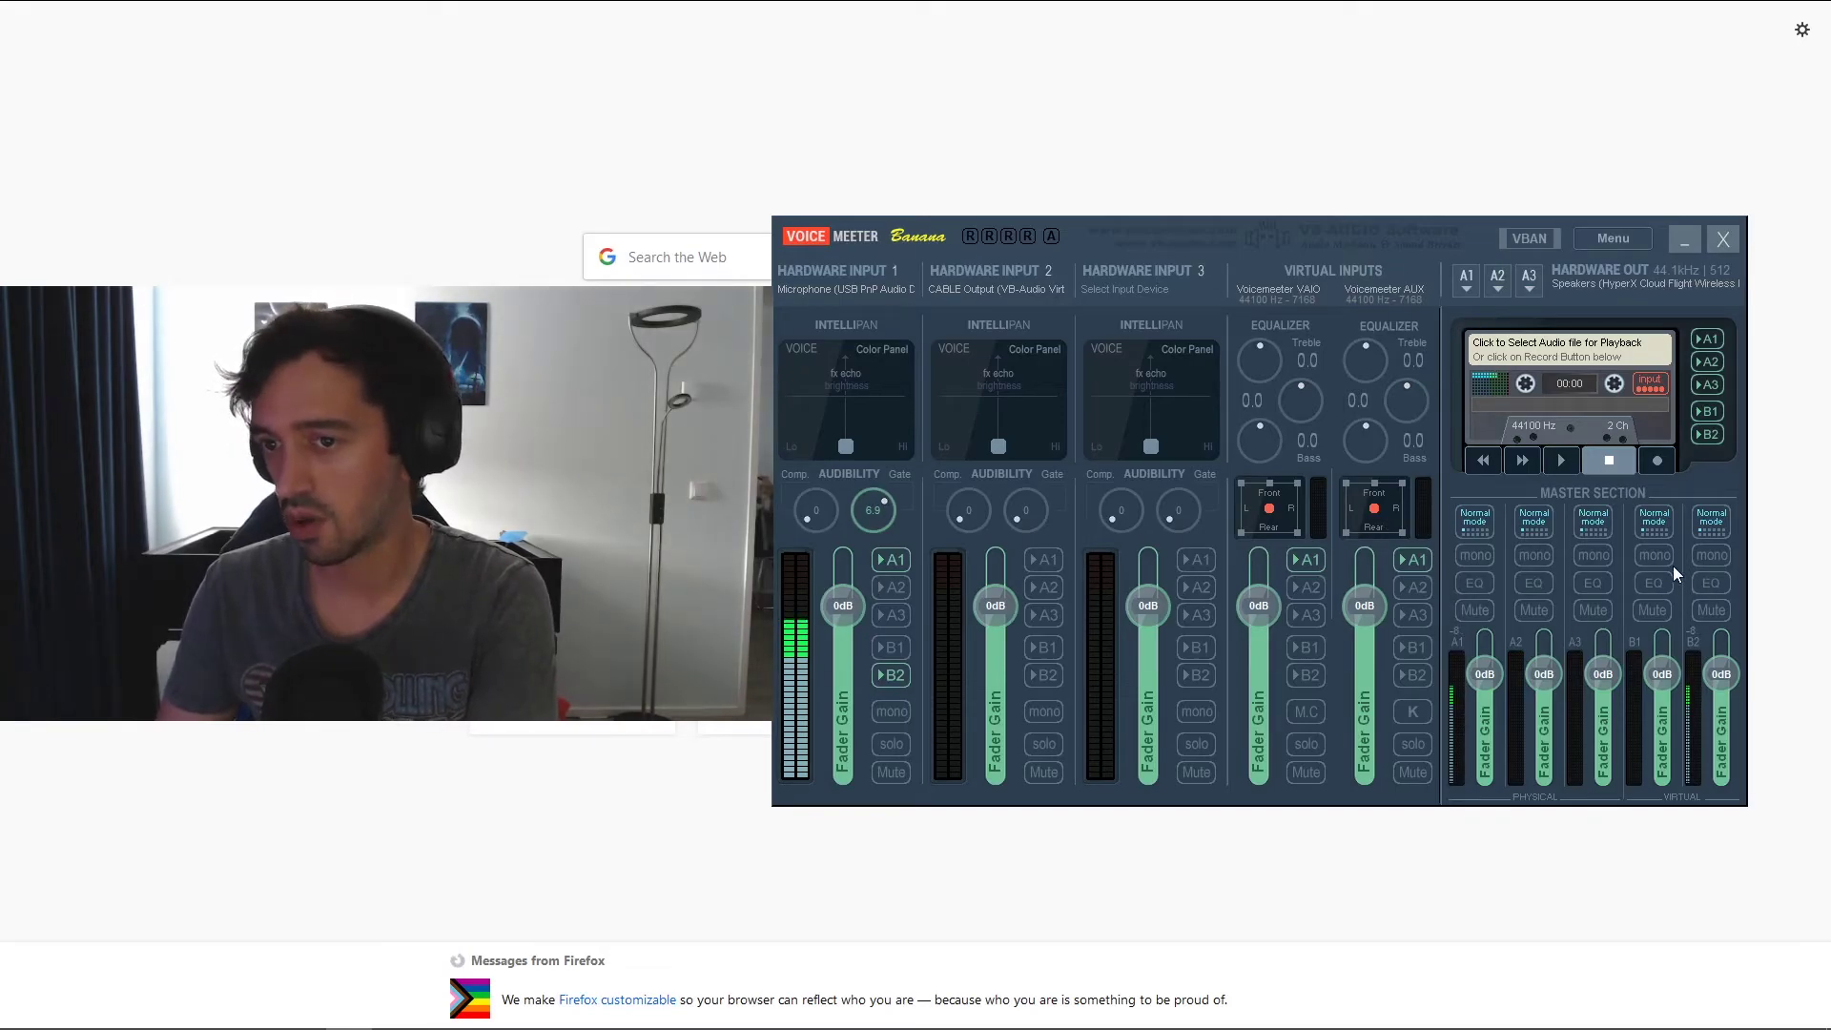
View the EQPro-G6 parametric EQ for bus B2 and close it
right_click(1713, 583)
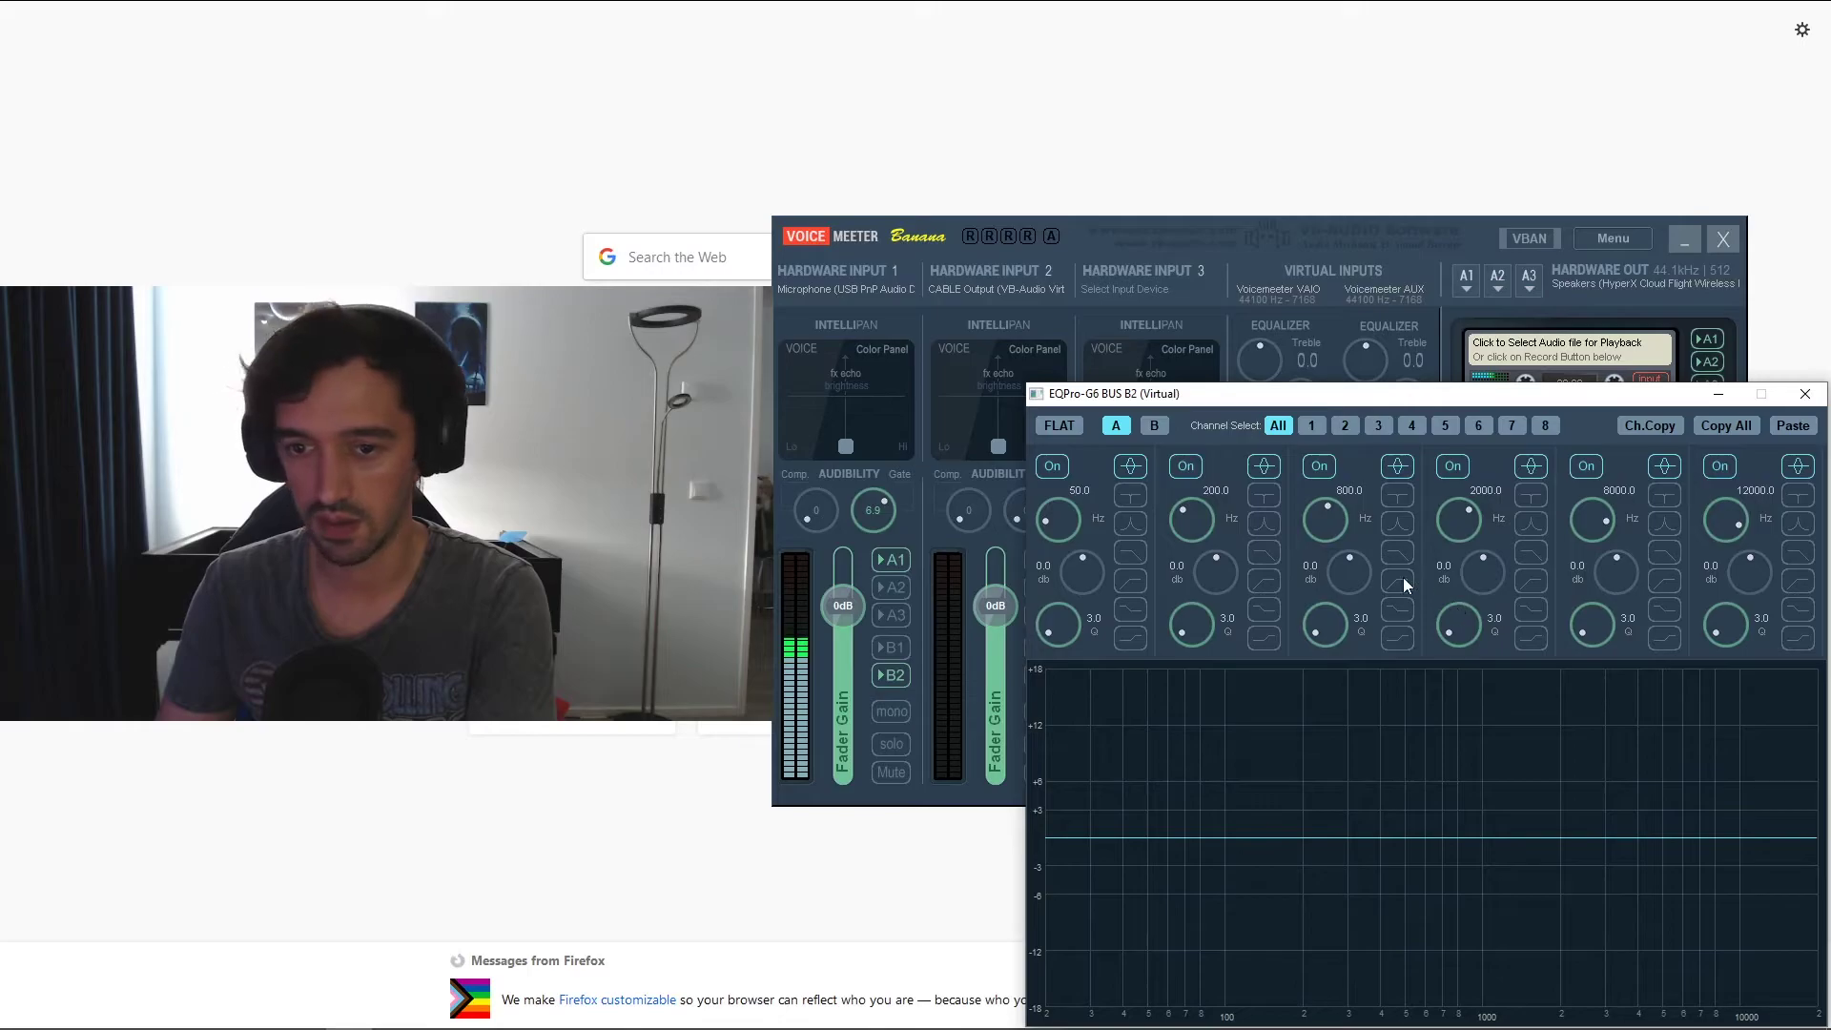
click(1805, 393)
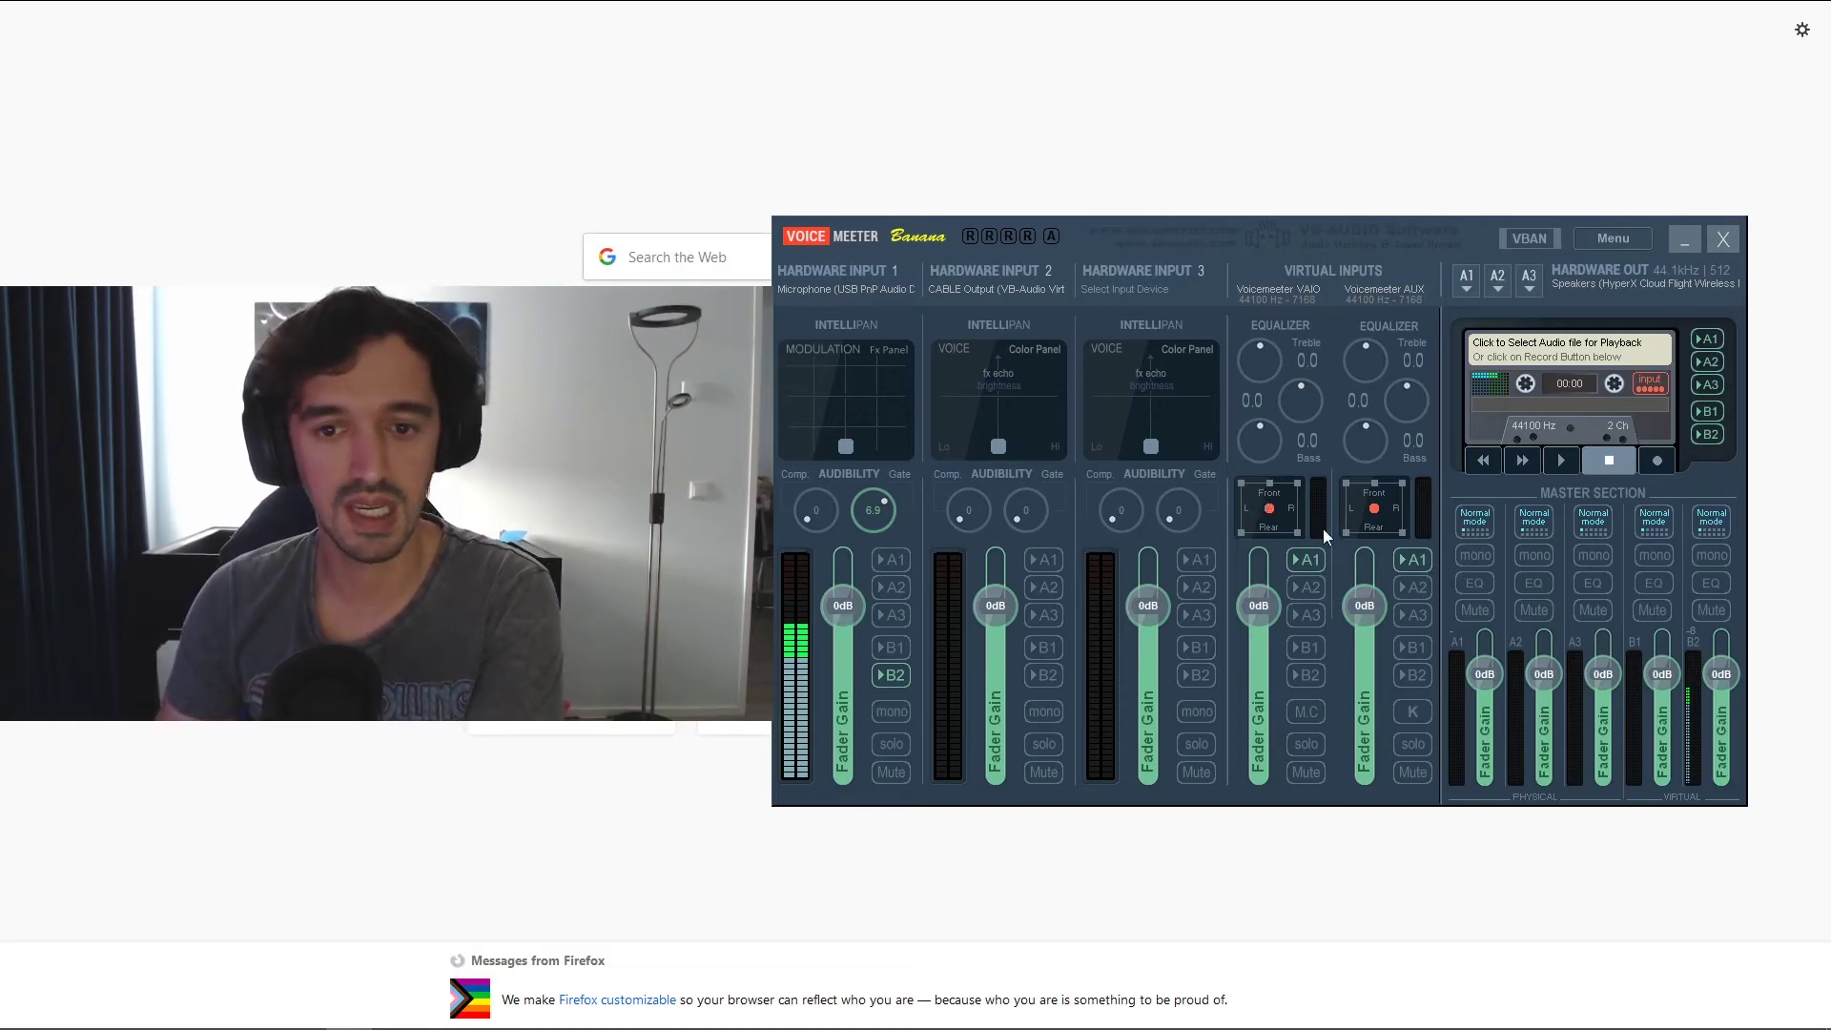
click(848, 374)
click(826, 440)
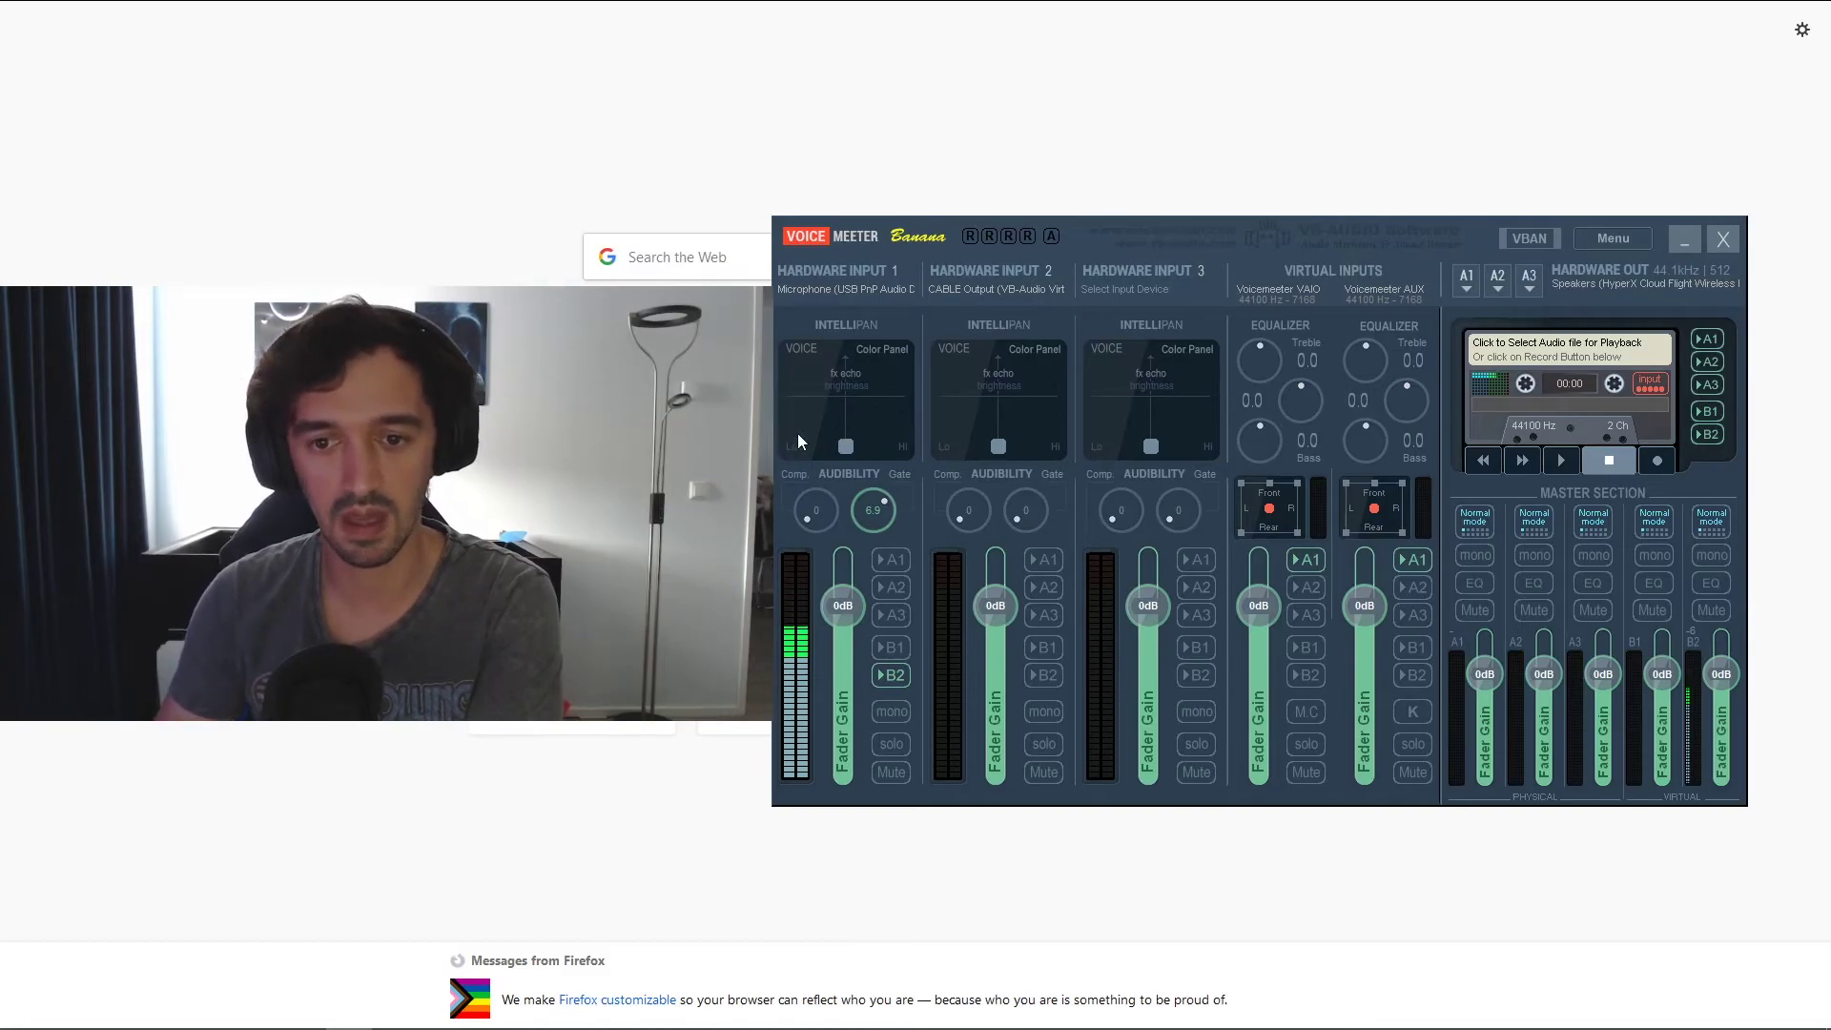
right_click(819, 393)
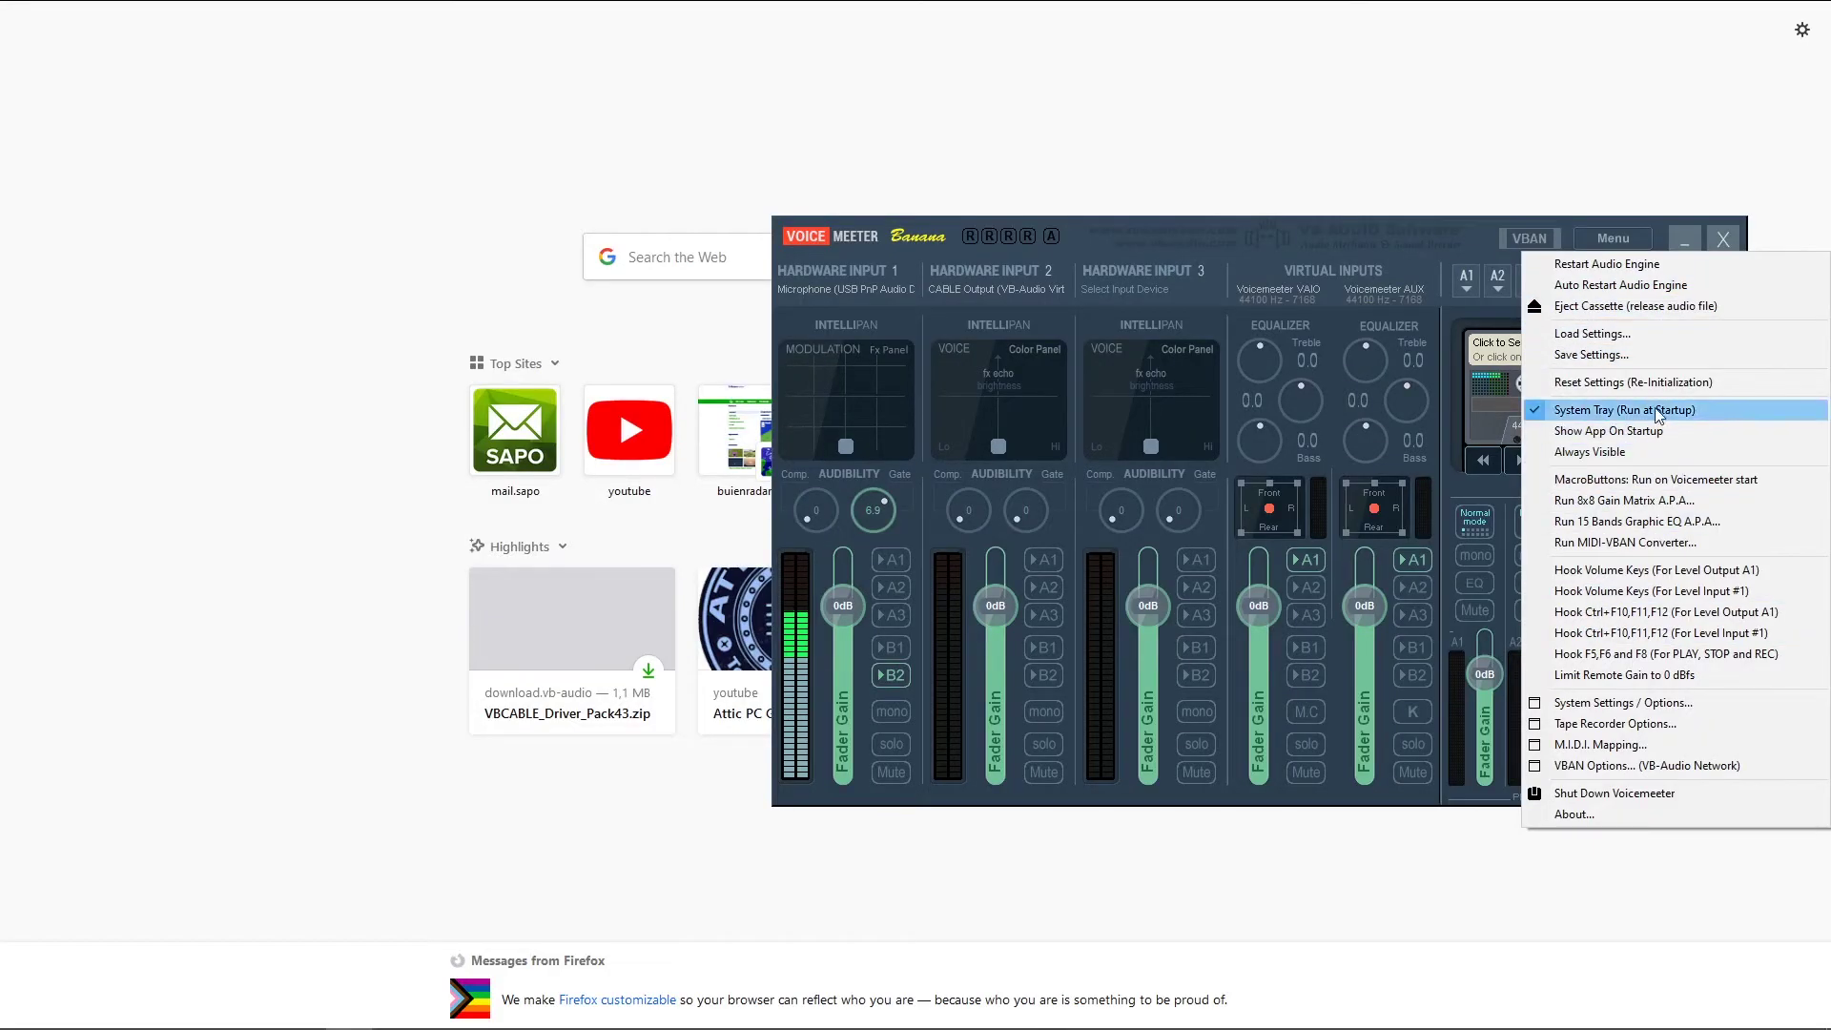
click(1331, 248)
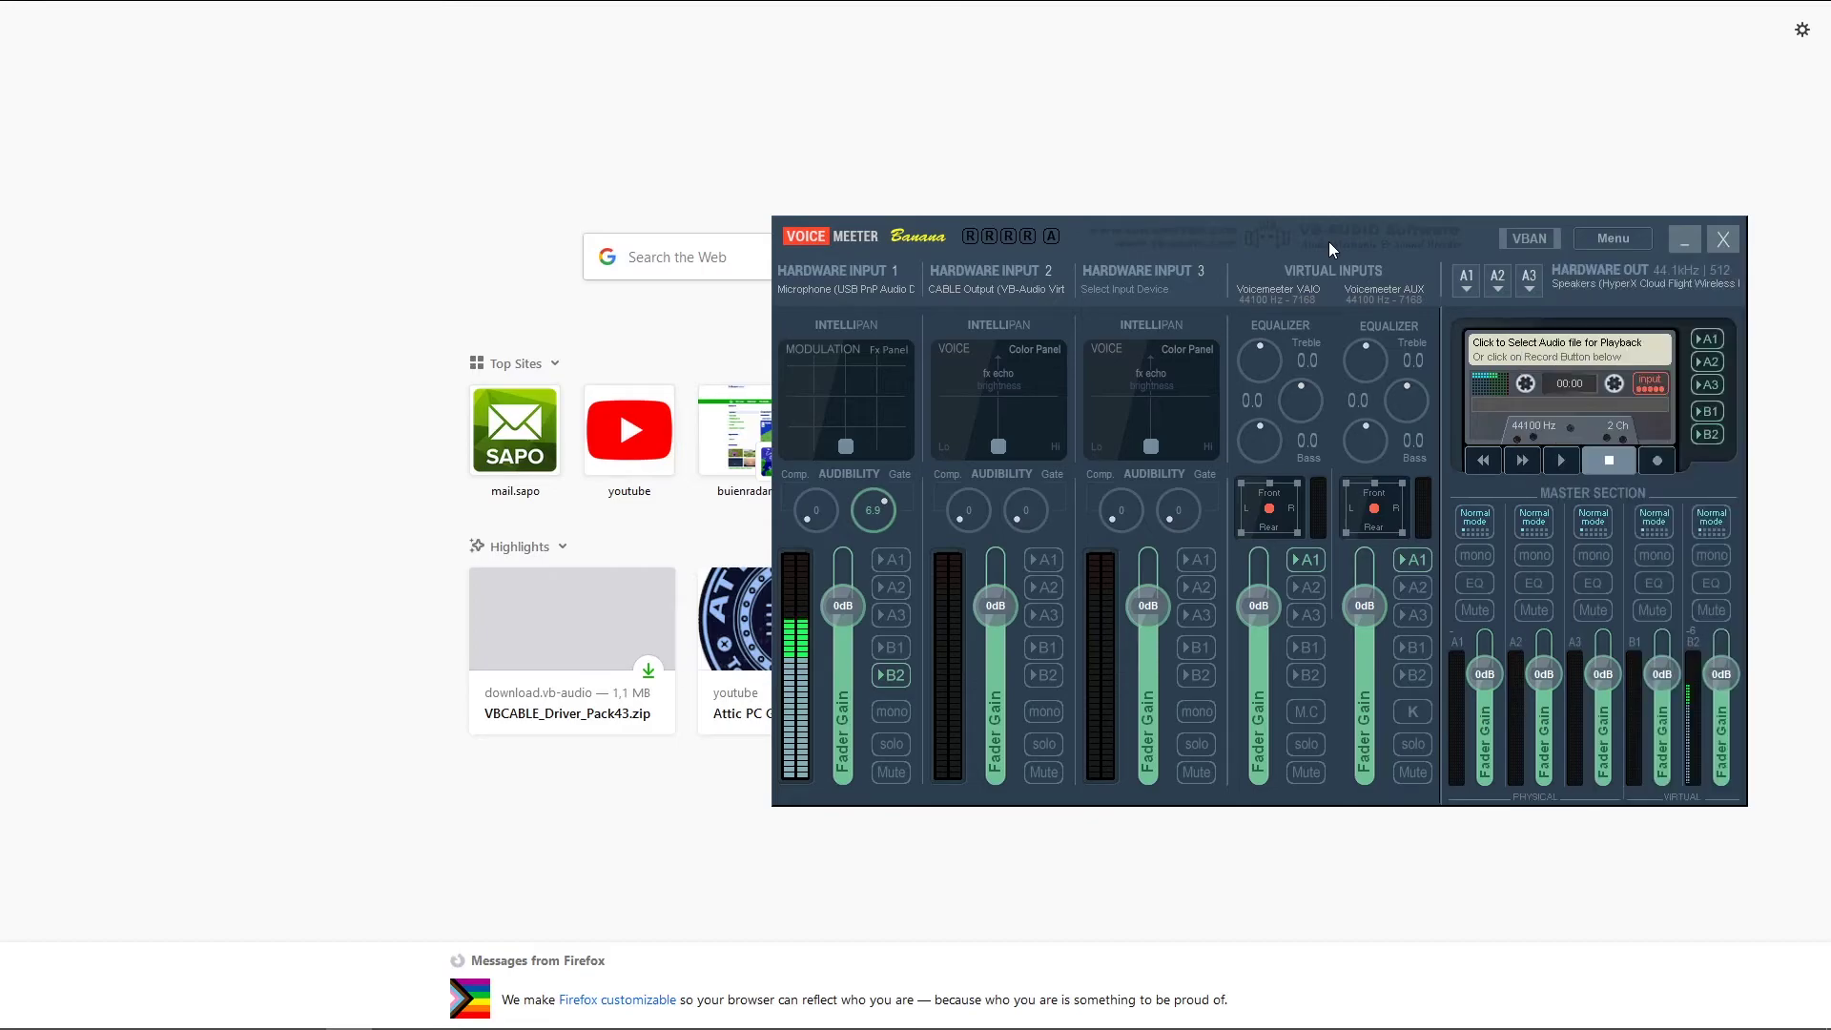